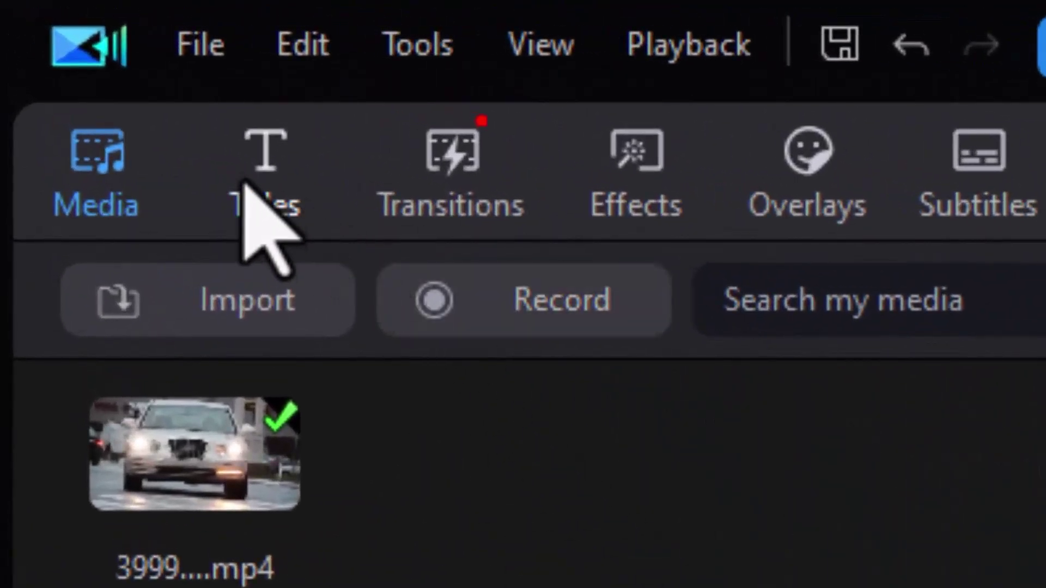
- Add the Default plain-text title to video track 3 and open it for editing
click(270, 145)
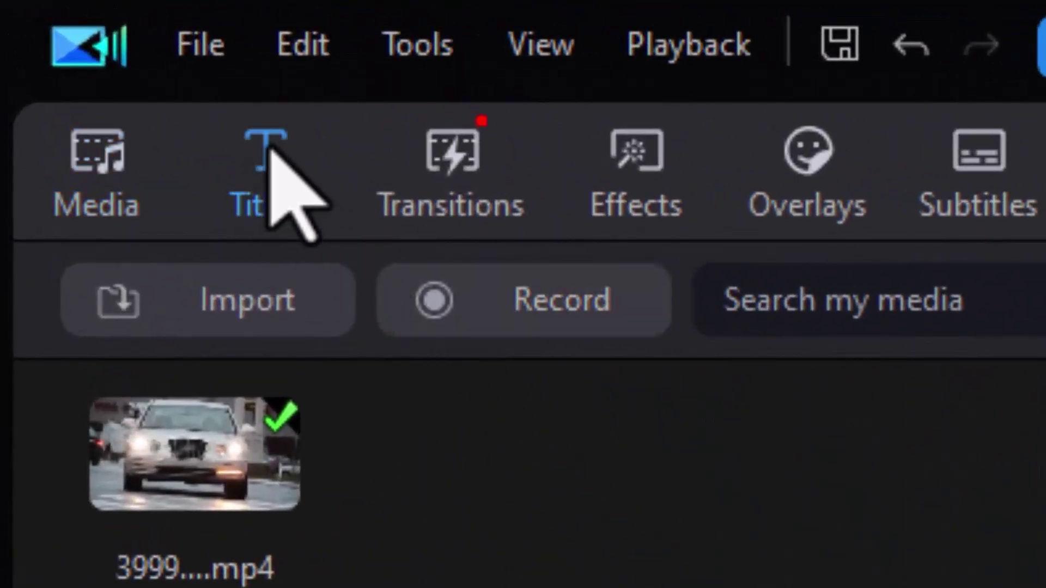
mouse_move(834, 432)
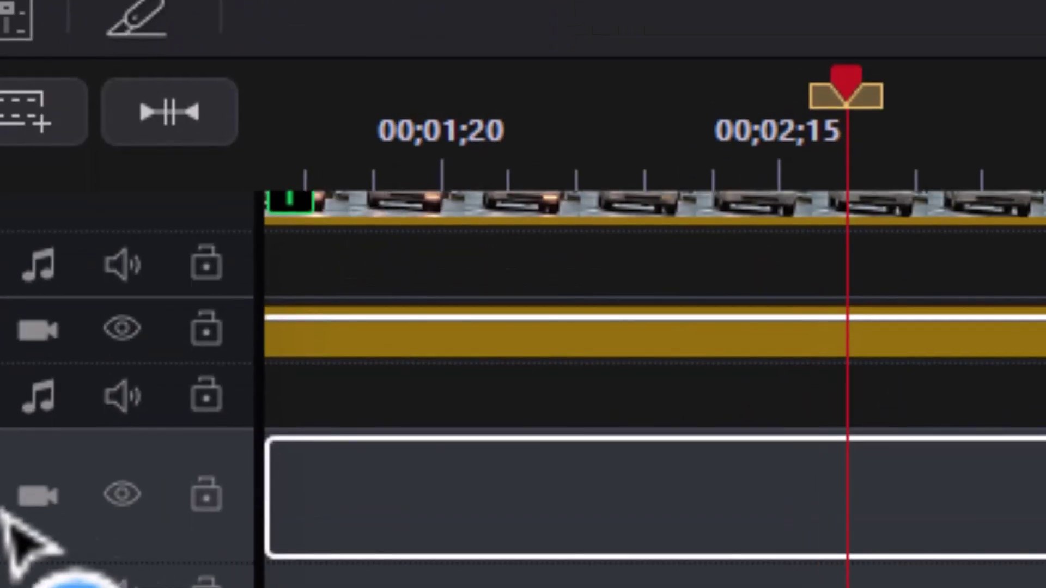
drag(6, 515, 1, 581)
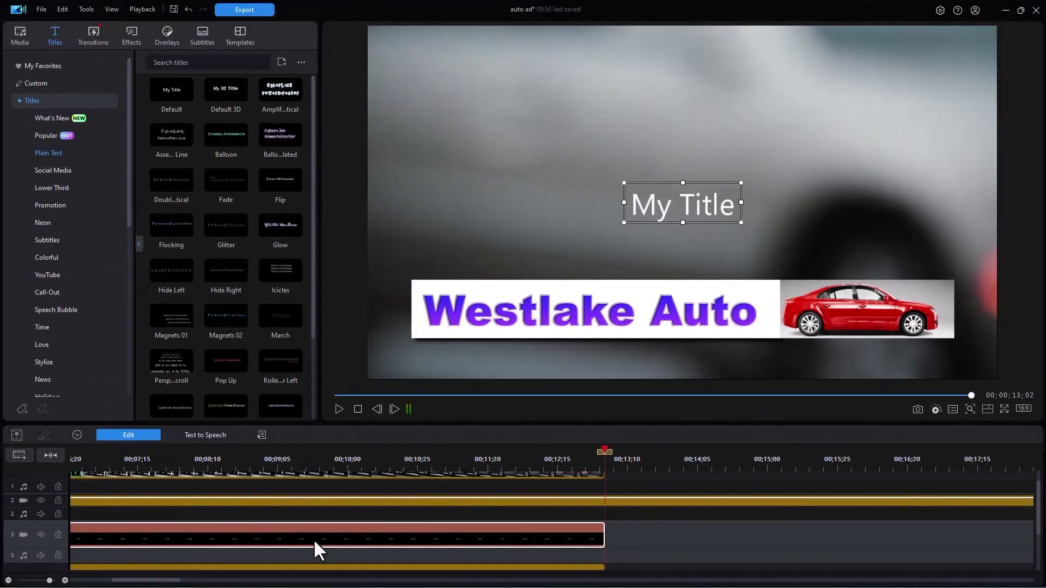
double_click(314, 541)
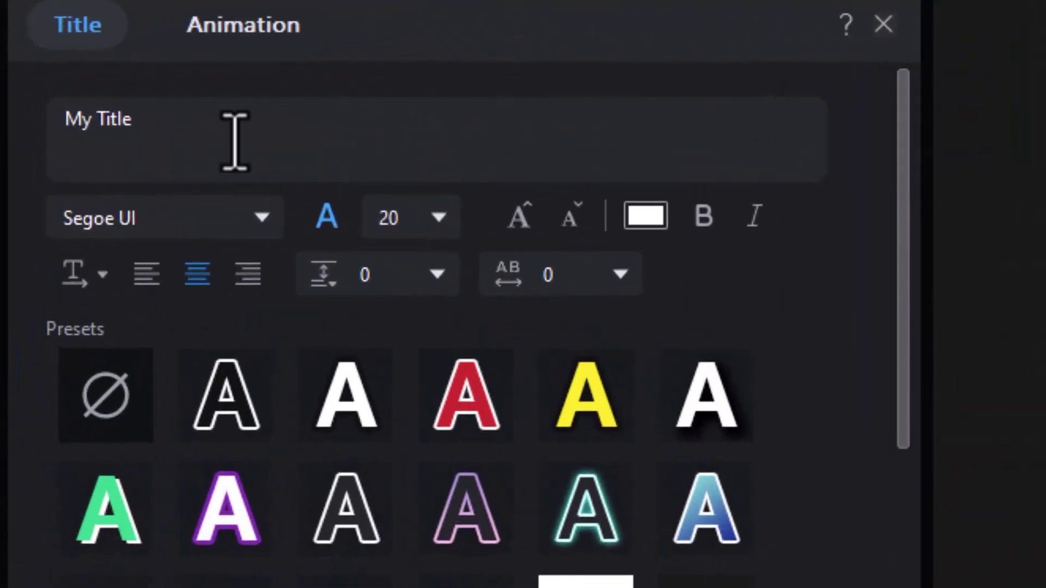
- Set the title's font to Aldrich
click(289, 235)
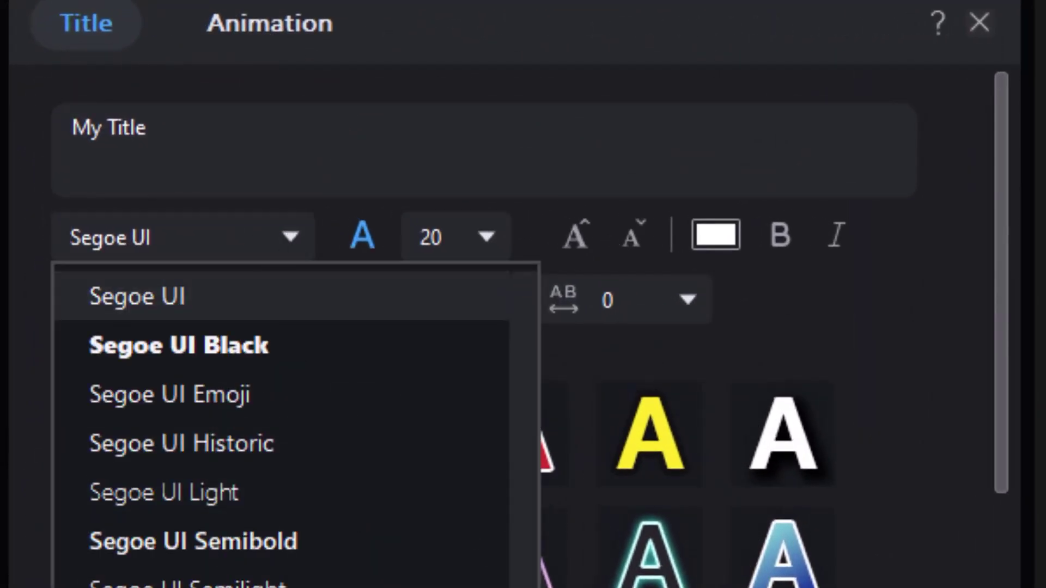
drag(523, 587, 506, 202)
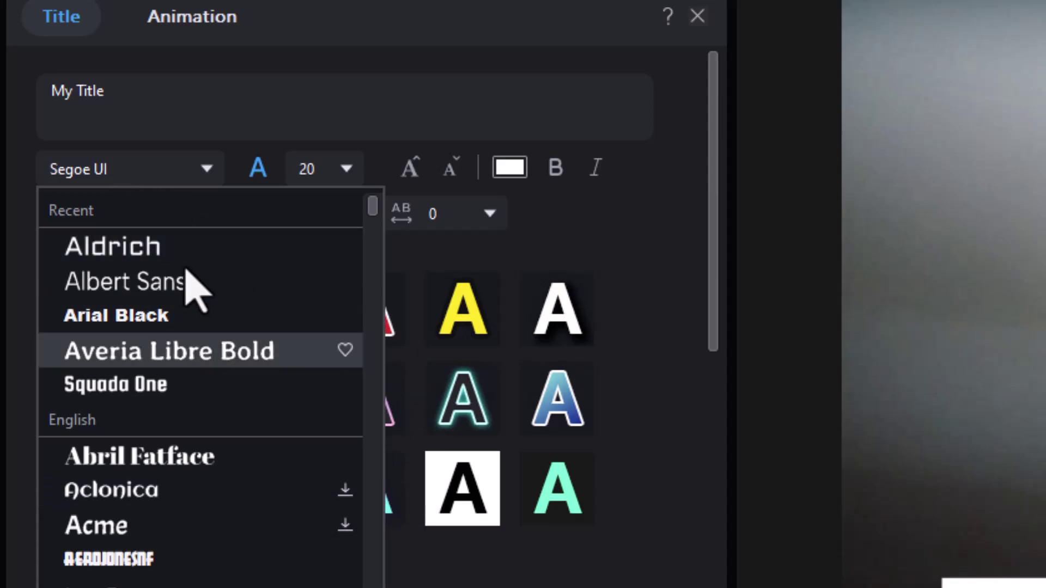
click(163, 255)
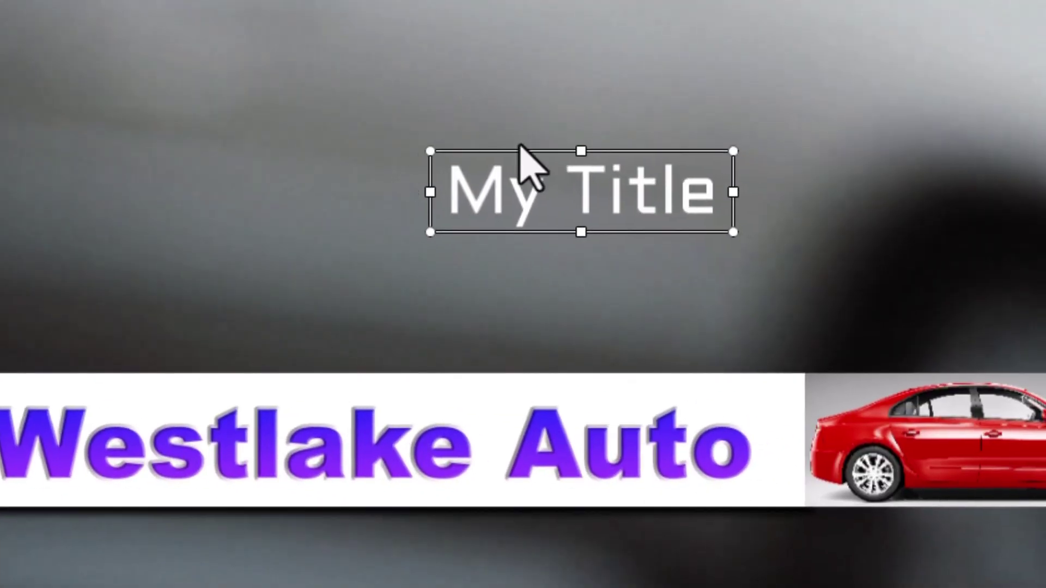
- Replace the placeholder text with "Aug 3-13 Fire Sale Special" and place the title in the upper part of the frame
double_click(518, 150)
key(shift+Home)
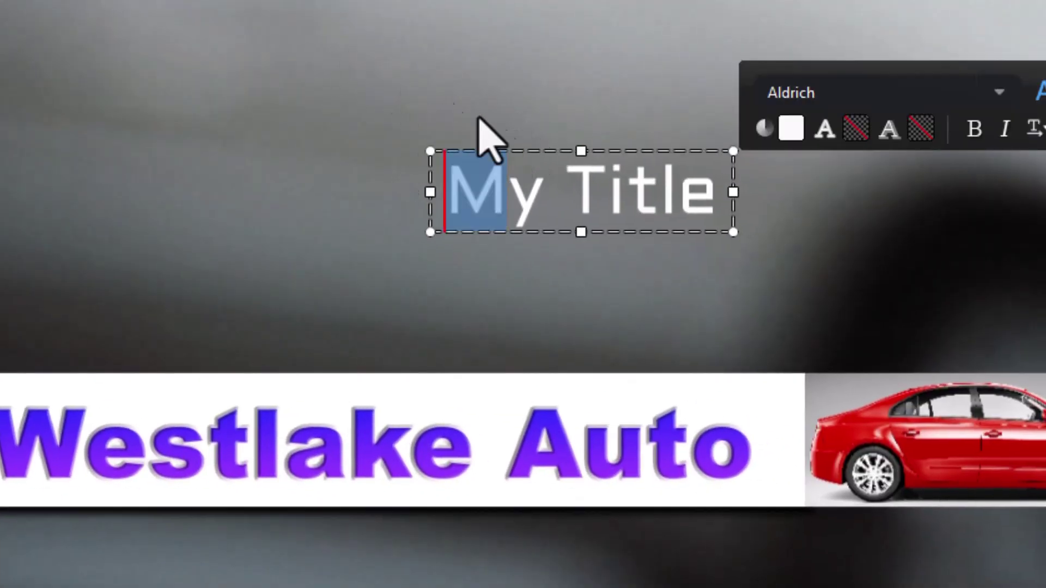
click(483, 201)
drag(462, 203, 772, 204)
text(Aug 3-13 )
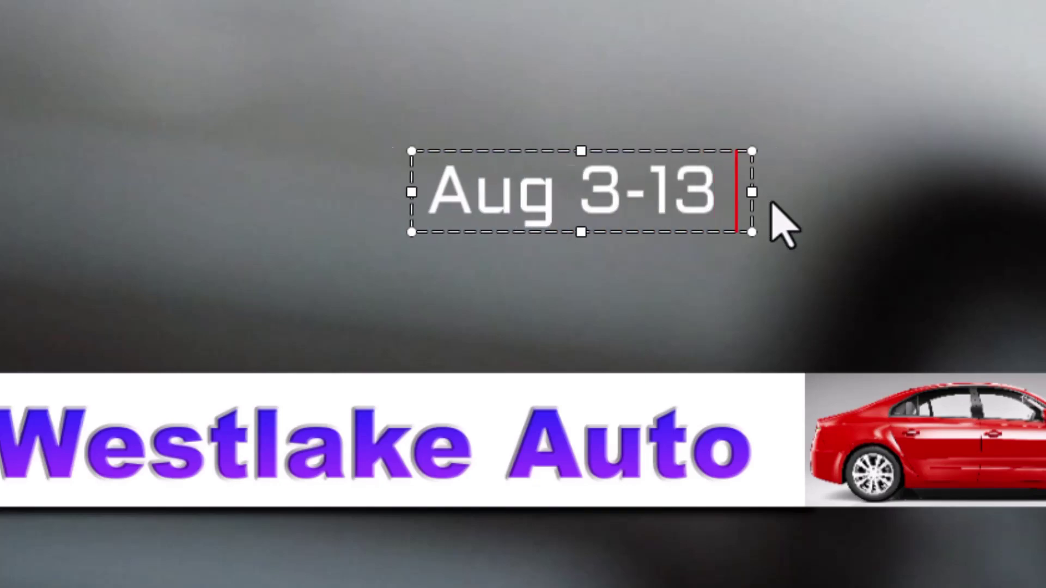
text(Fire Sale Special)
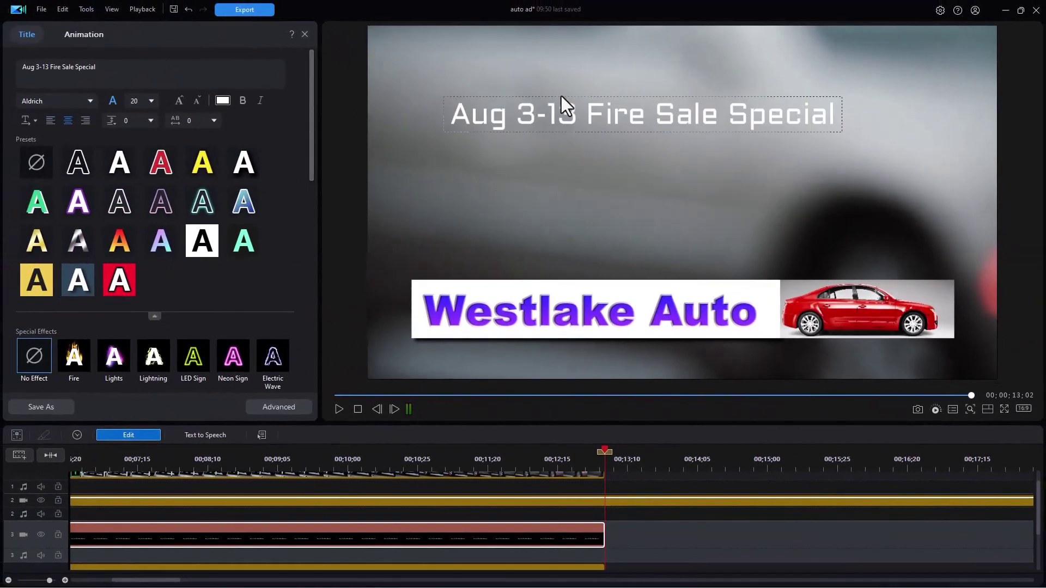
drag(558, 96, 534, 92)
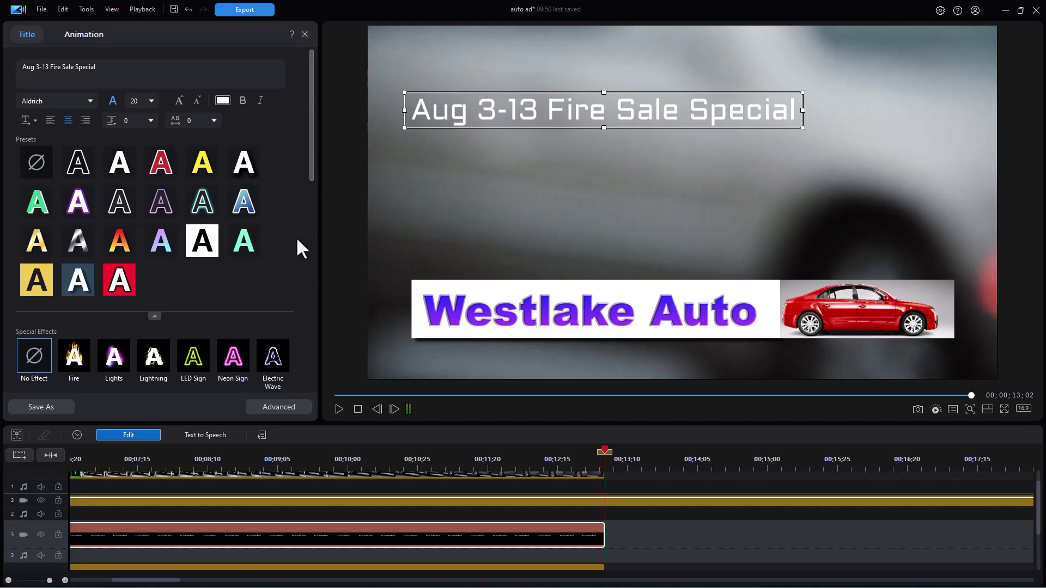
- Try the Fire special effect on the whole title, then revert it to No Effect
click(75, 359)
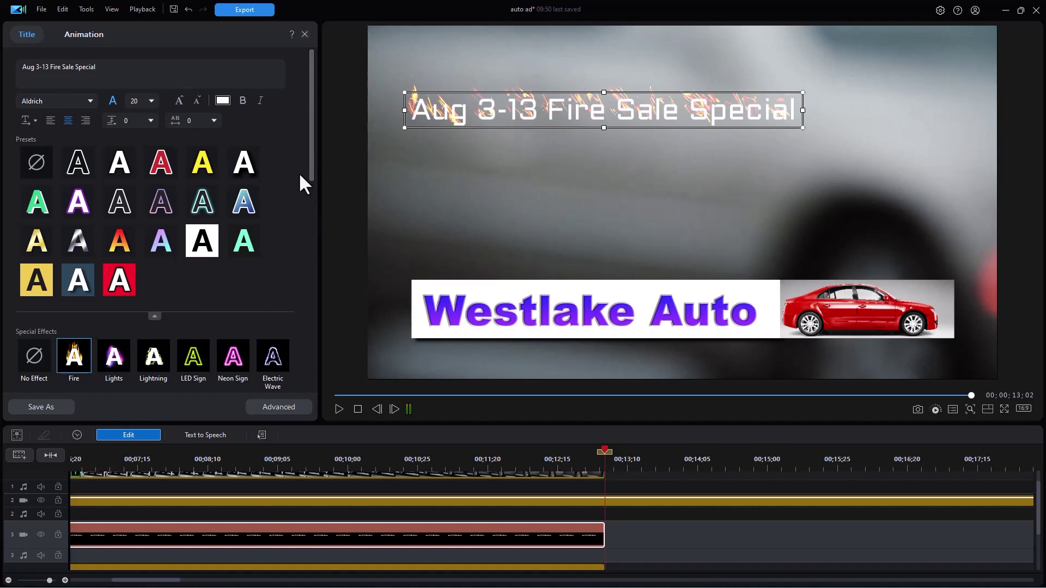
click(35, 357)
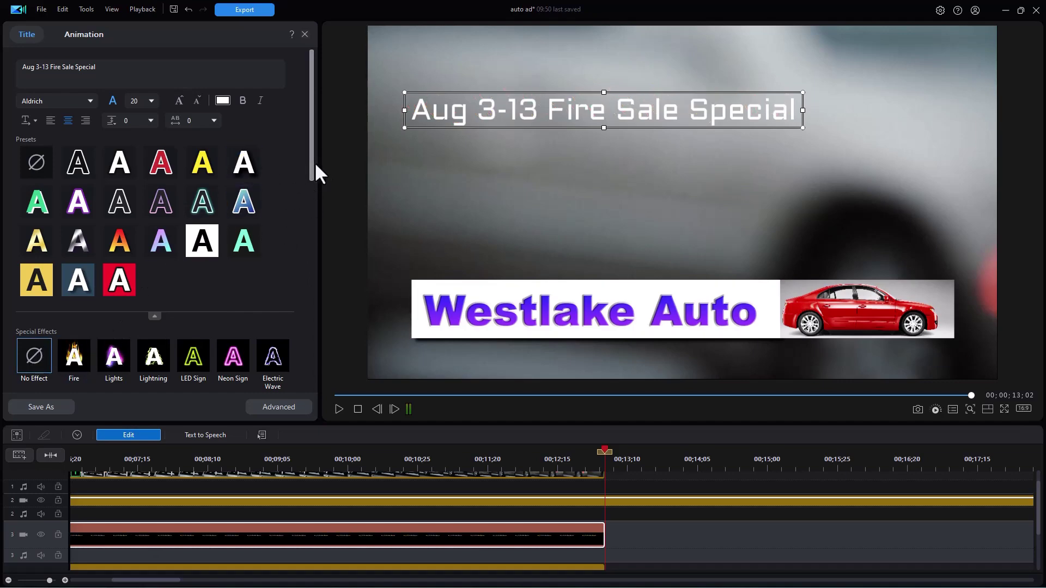
- Enable the title's shadow and set its distance to 1.0
drag(310, 172, 302, 299)
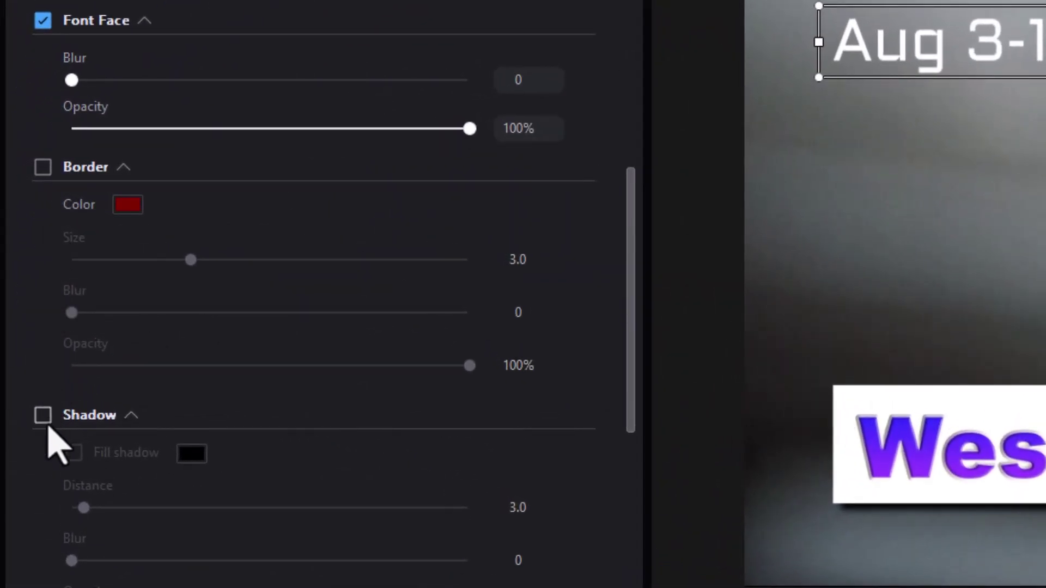
click(46, 422)
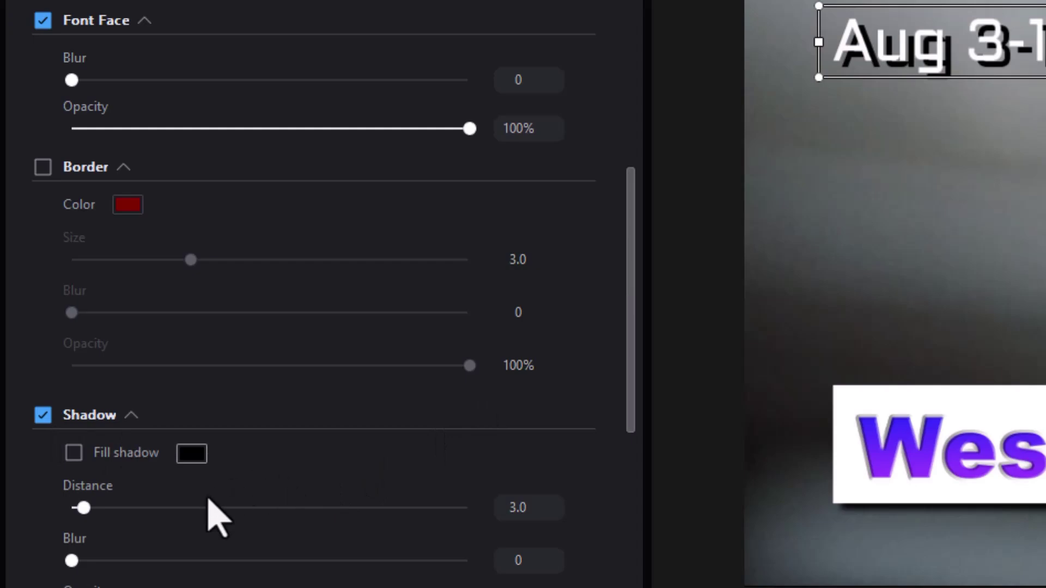
drag(531, 509, 404, 505)
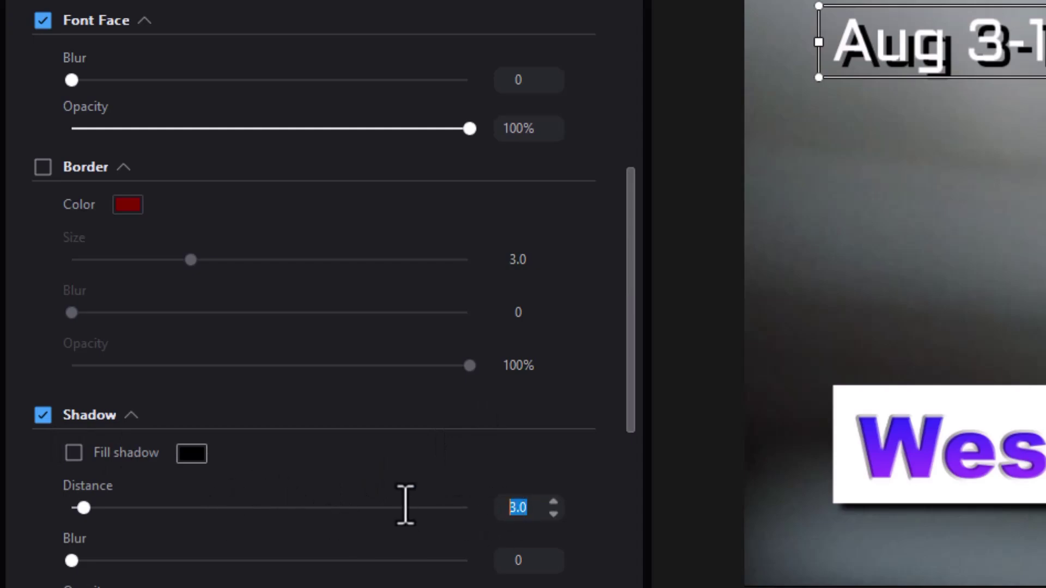
text(1)
key(Return)
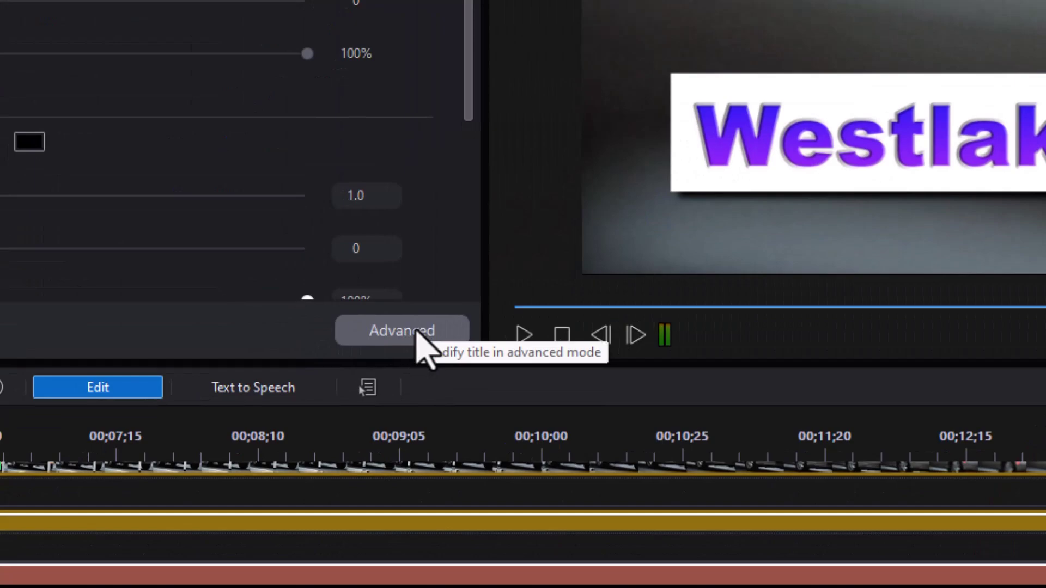
- Open the title in advanced editing mode and set the preview grid lines to 6 x 6
click(417, 331)
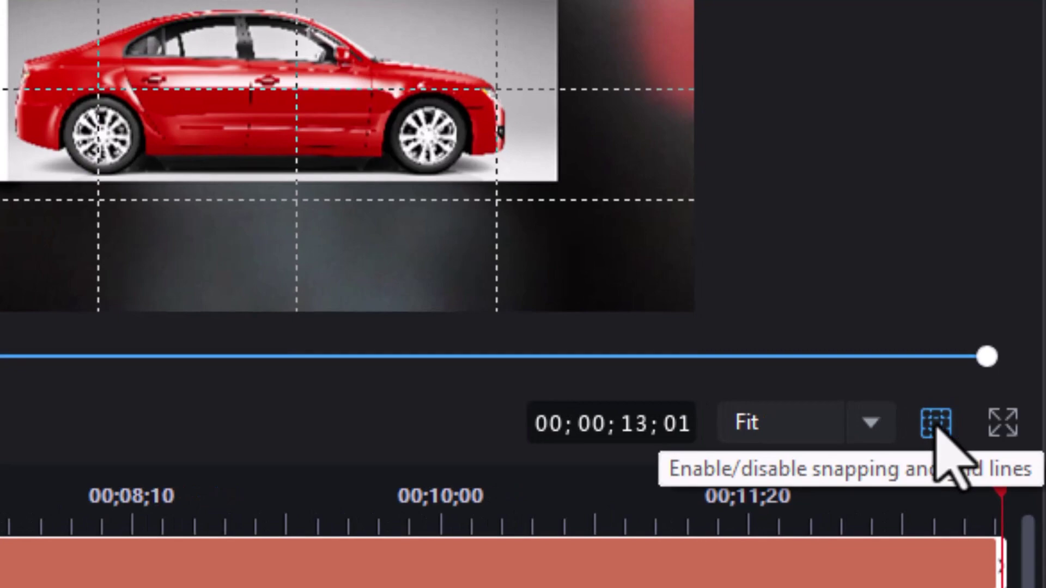
click(937, 432)
mouse_move(776, 497)
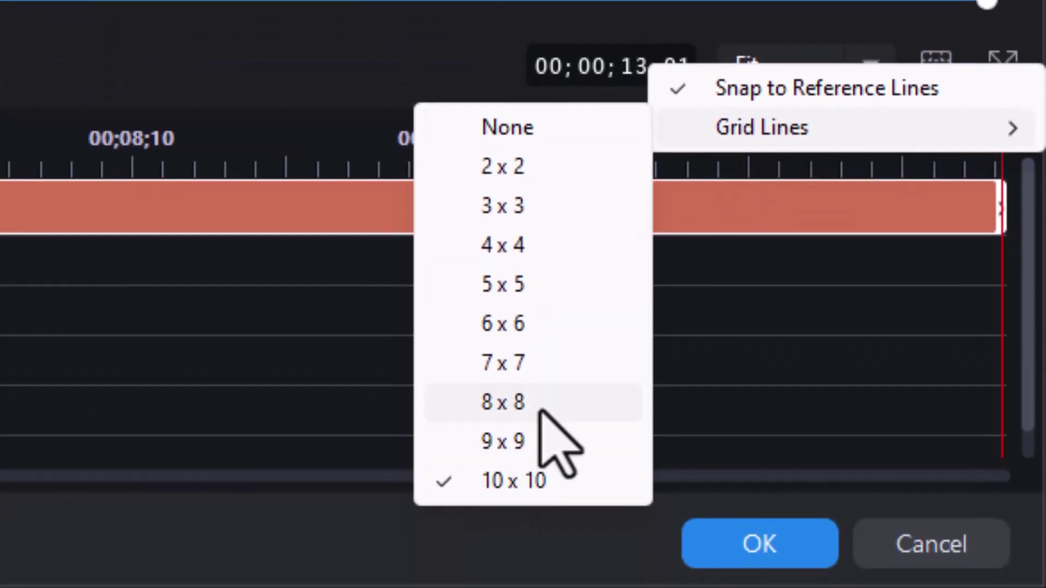
click(533, 324)
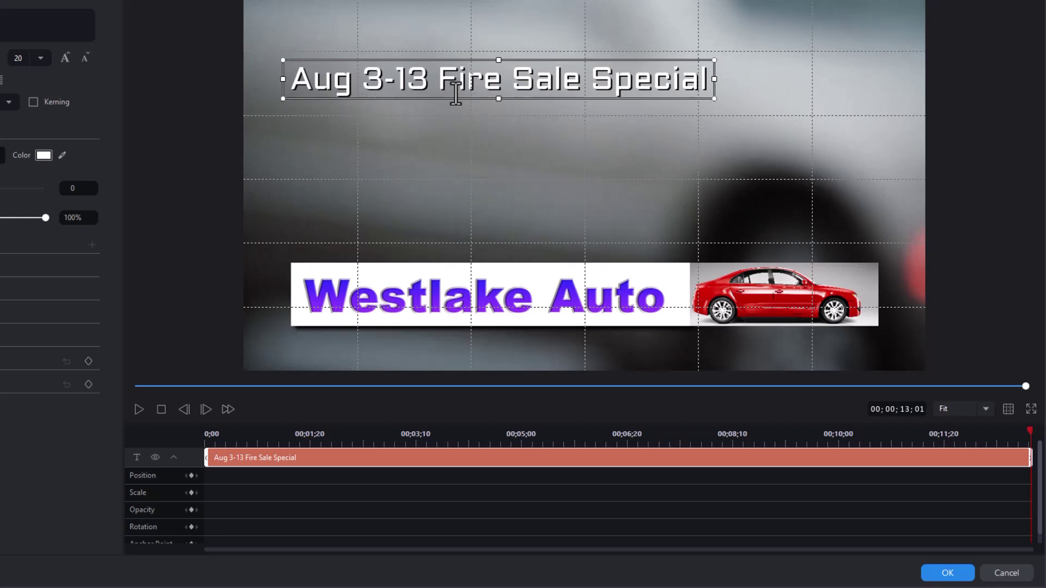
- Duplicate the "Aug 3-13 Fire Sale Special" title and place the copy centred below the original
click(484, 147)
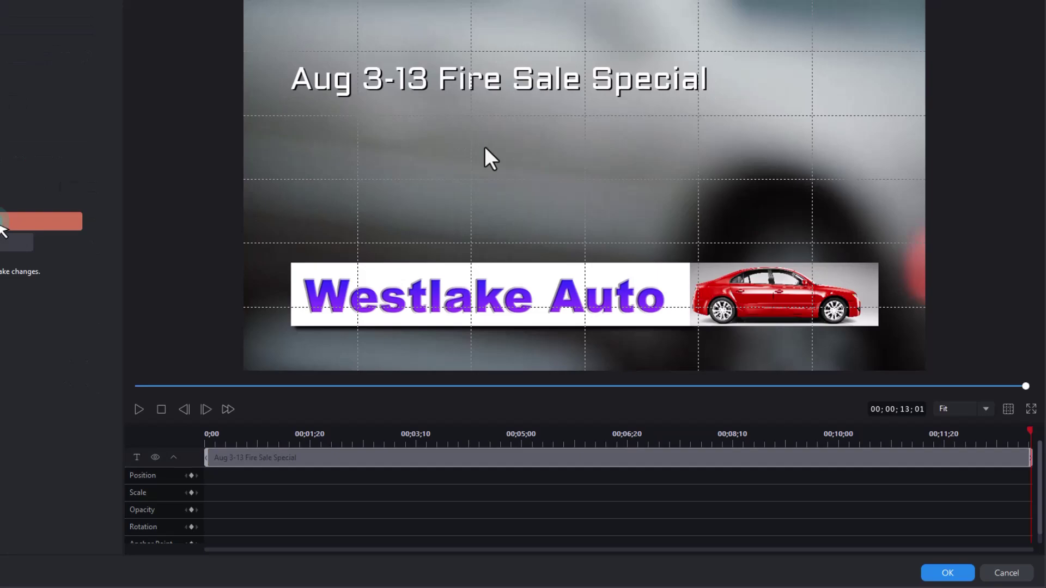
key(ctrl+v)
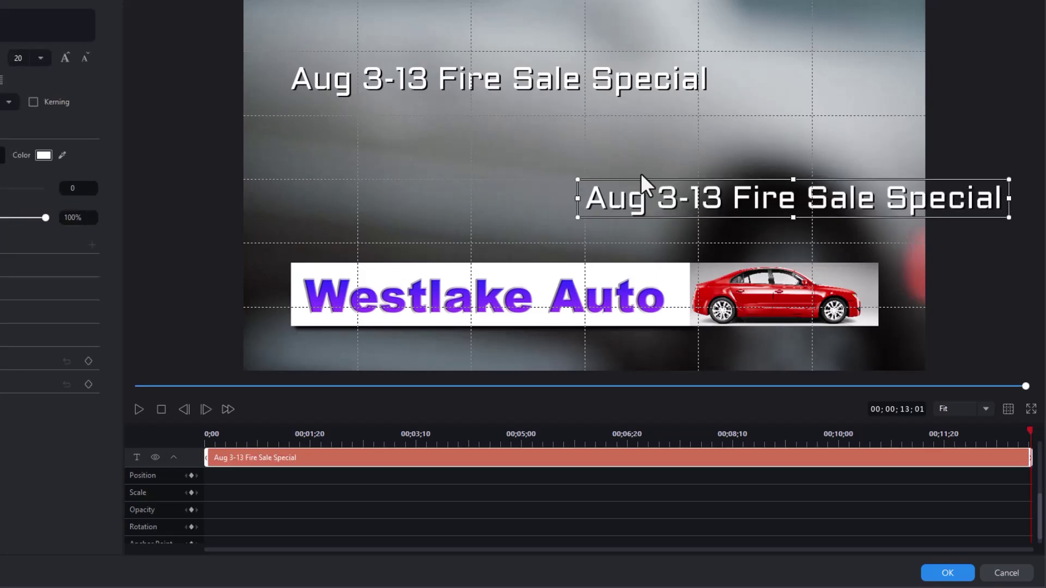
drag(635, 177, 425, 132)
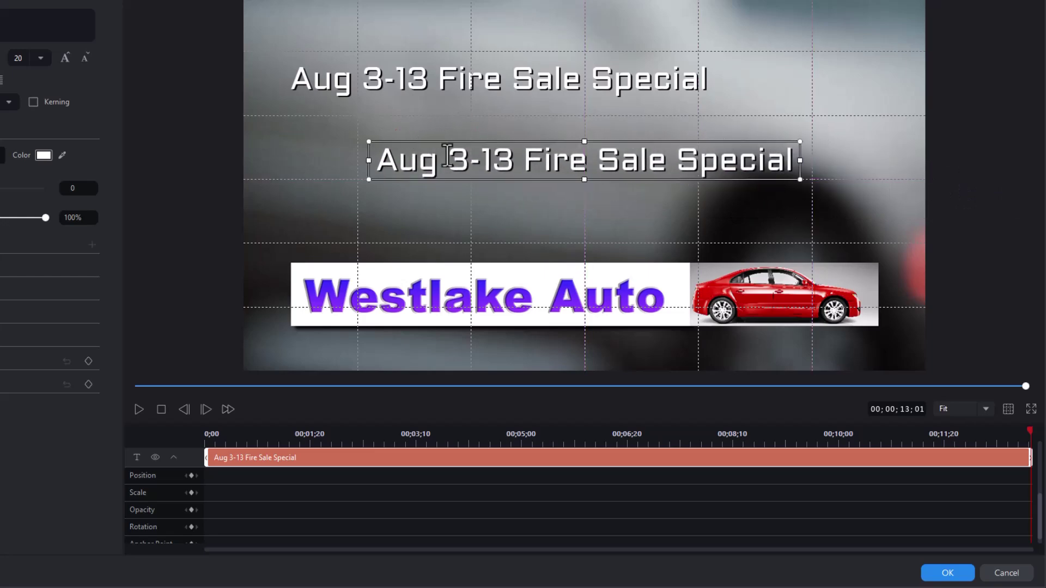
- Trim the duplicated title's text so that it reads only "Fire Sale"
drag(521, 160, 334, 154)
key(Delete)
key(Delete)
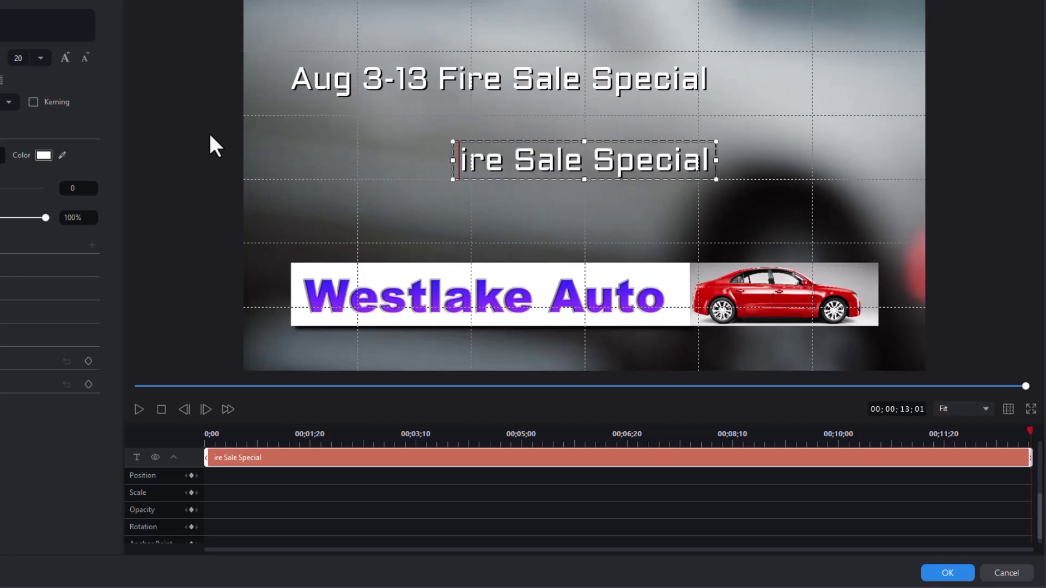
text(F)
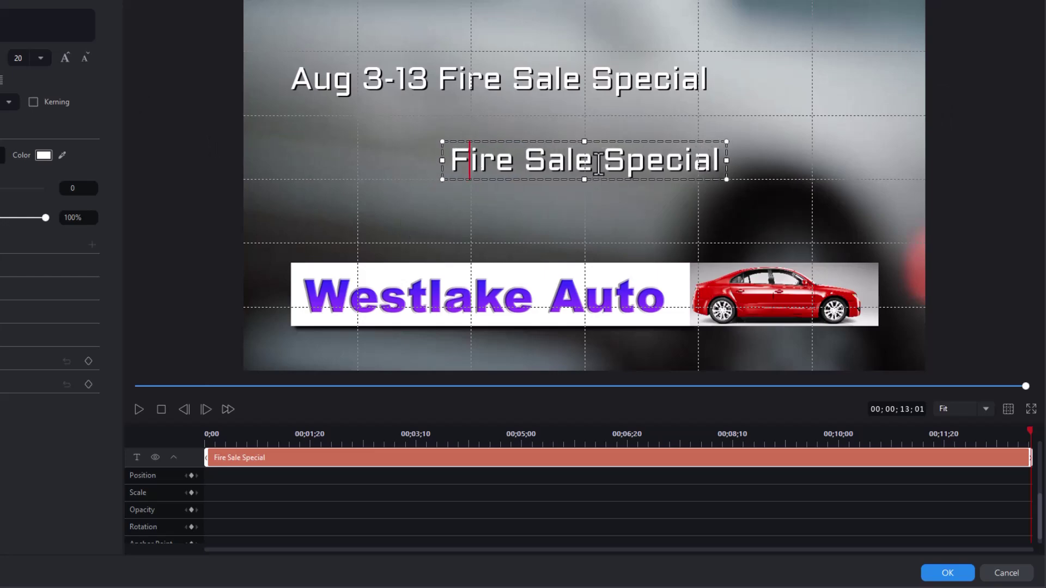
drag(599, 164, 768, 161)
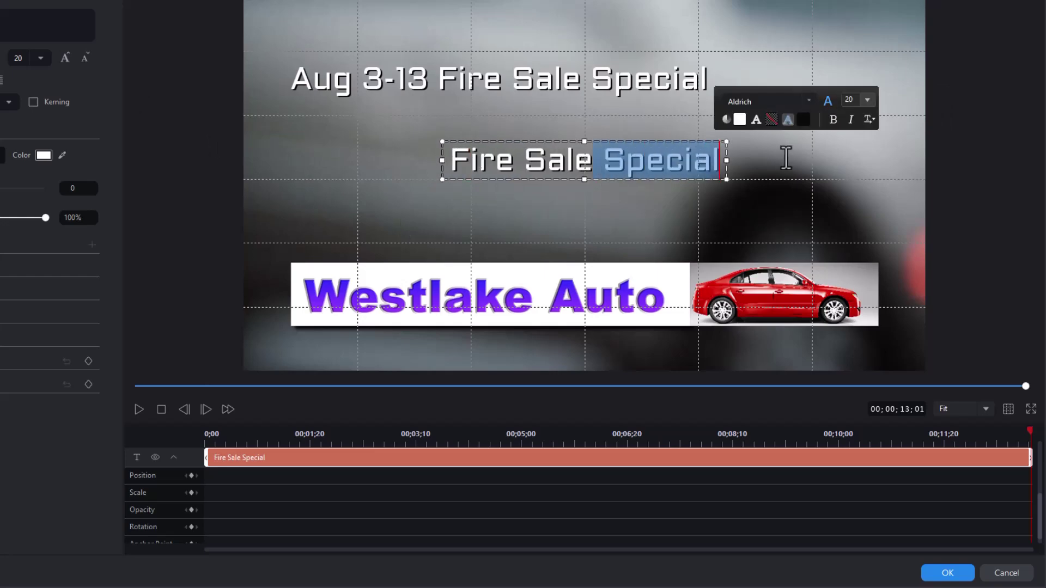
key(BackSpace)
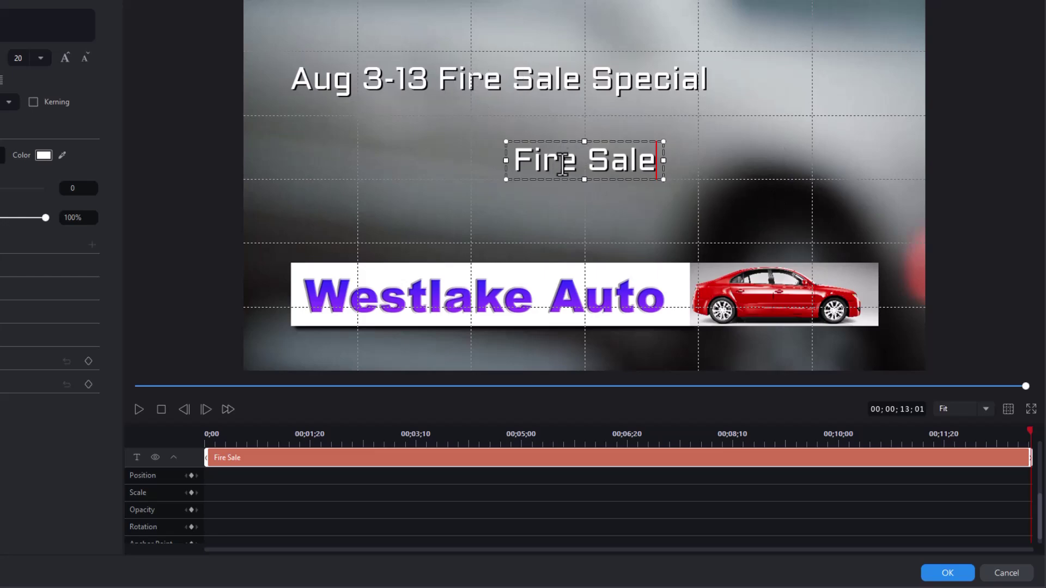
- Replace "Fire Sale" in the original title with blank spaces, leaving a gap between "Aug 3-13" and "Special"
click(465, 70)
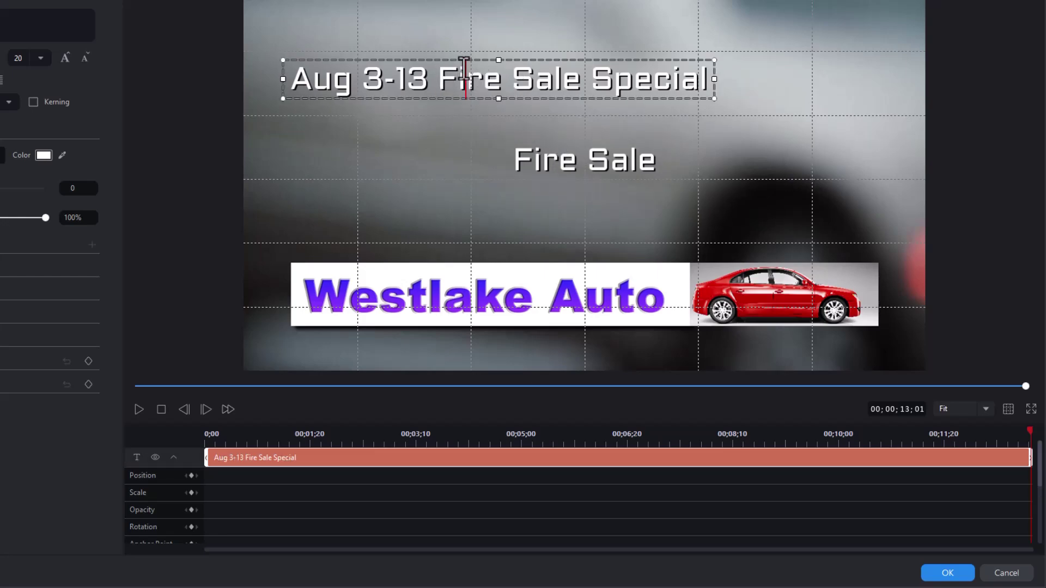
drag(436, 76, 579, 97)
key(Delete)
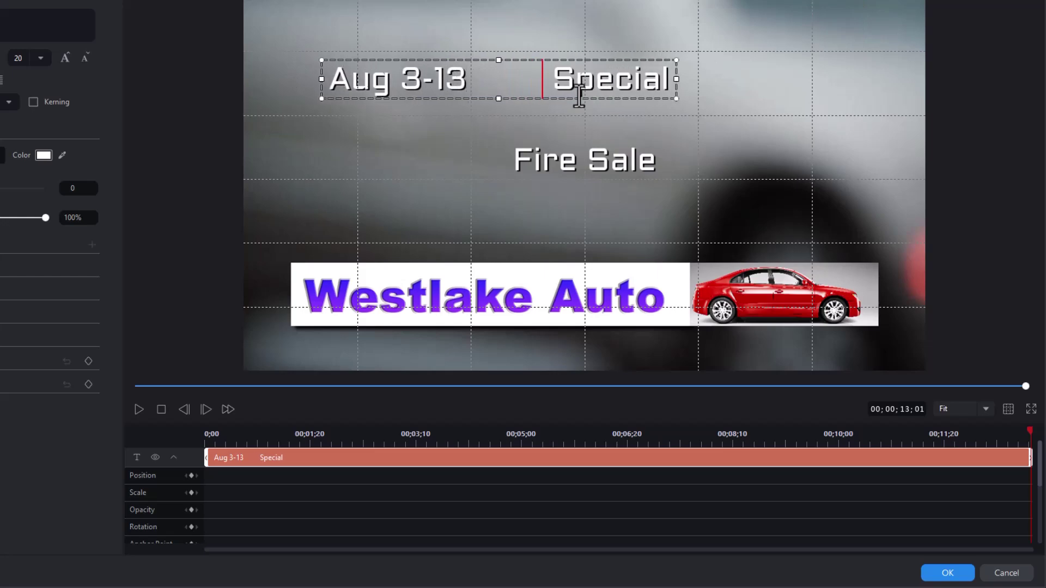
click(575, 161)
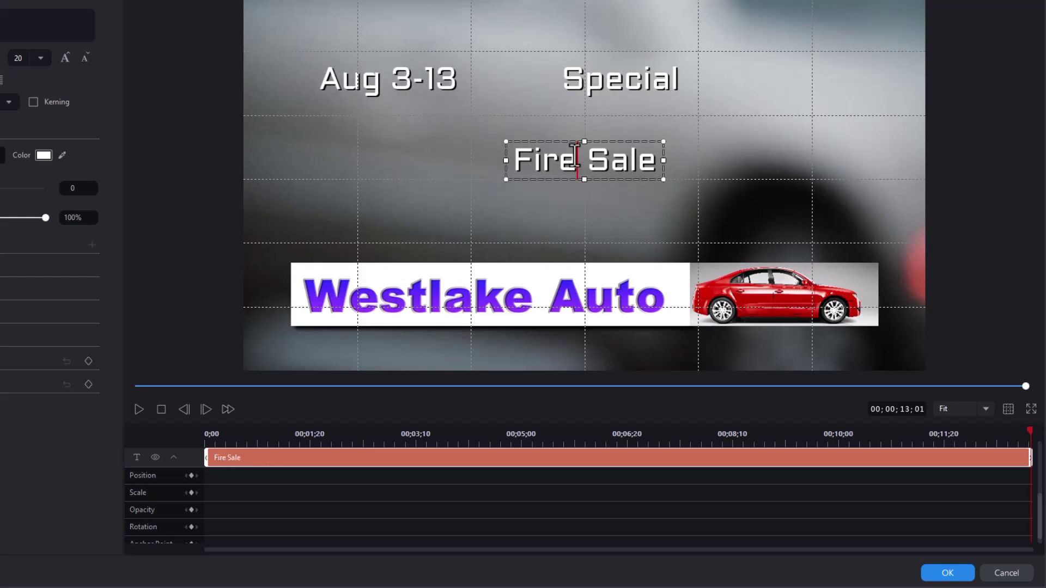
click(562, 81)
- Move the "Fire Sale" title up beside "Aug 3-13" and nudge it level with the original title's line
click(556, 158)
drag(555, 141, 500, 65)
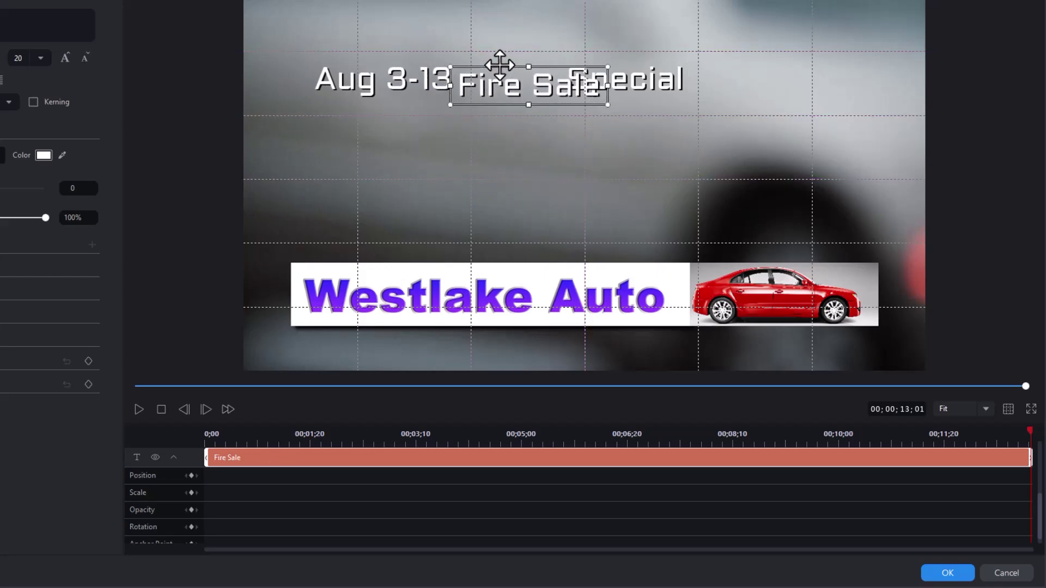
key(Up)
key(Up)
key(Up)
key(Up)
key(Up)
key(Up)
key(Up)
key(Up)
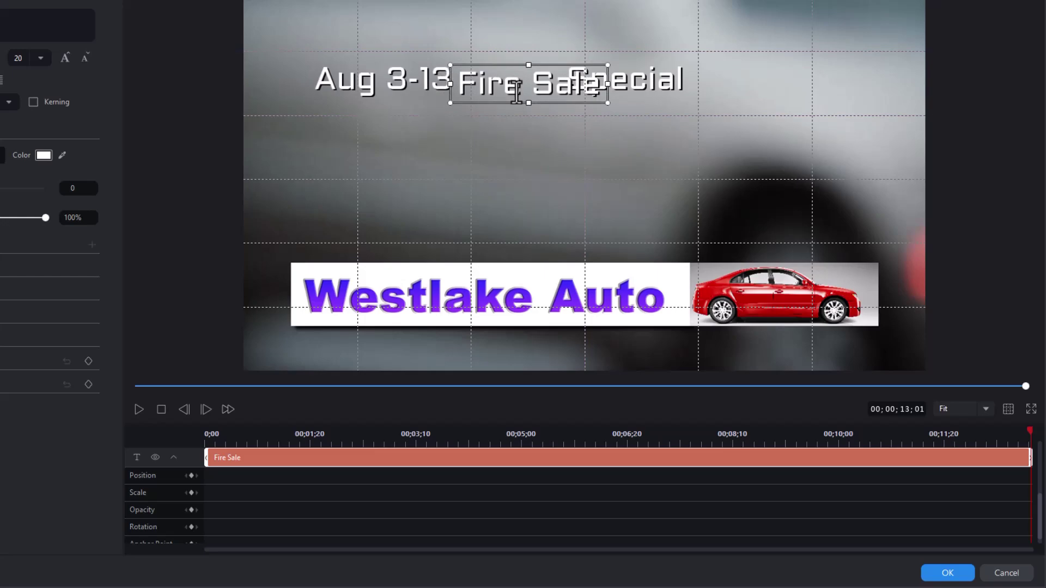
key(Up)
key(Up)
key(Up)
key(Up)
key(Up)
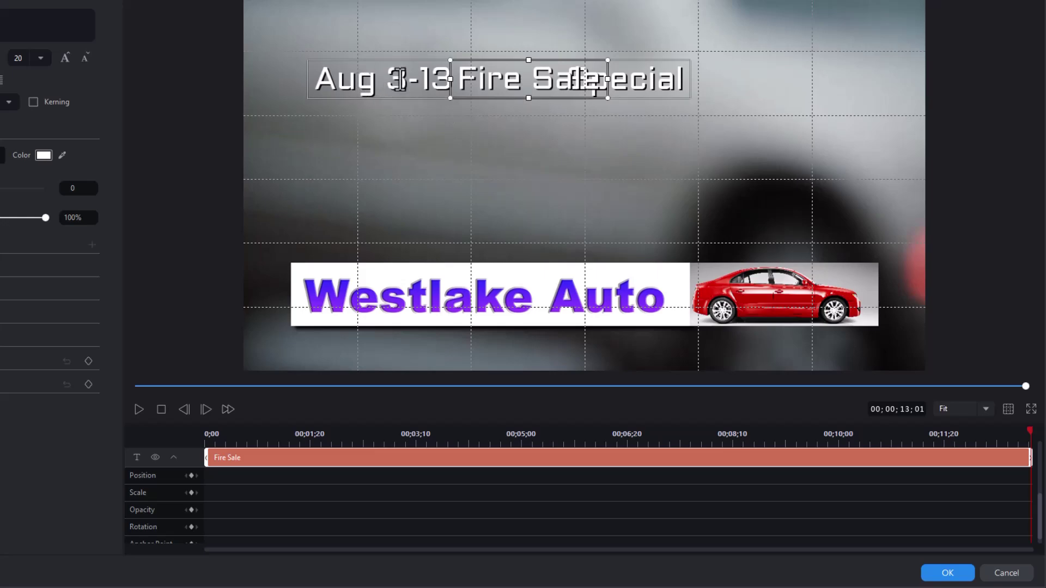
- Widen the blank gap between "Aug 3-13" and "Special" in the original title and centre the "Fire Sale" title inside it
click(377, 80)
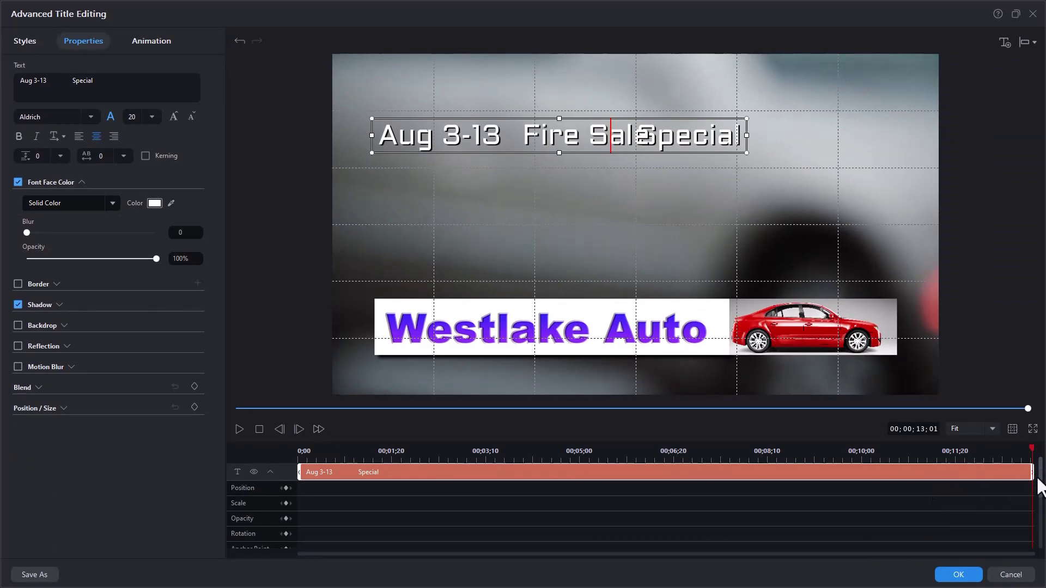
scroll(1040, 502, down, 3)
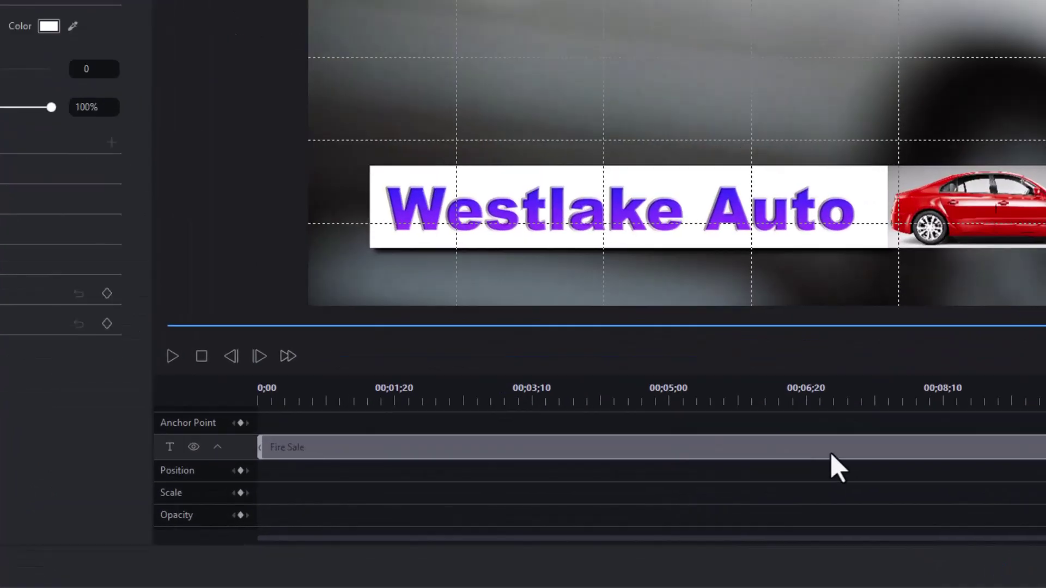
click(690, 493)
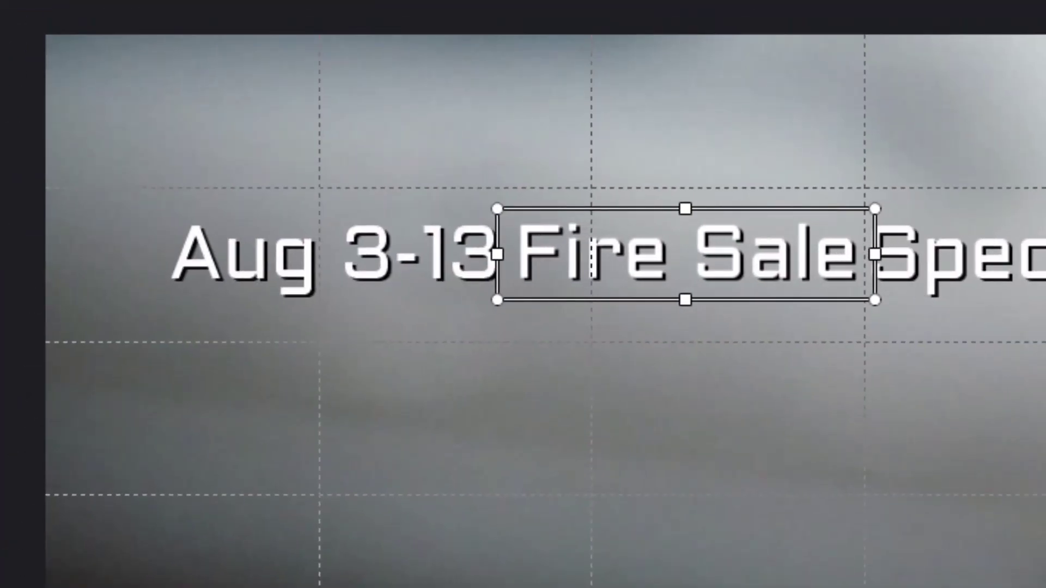
click(913, 353)
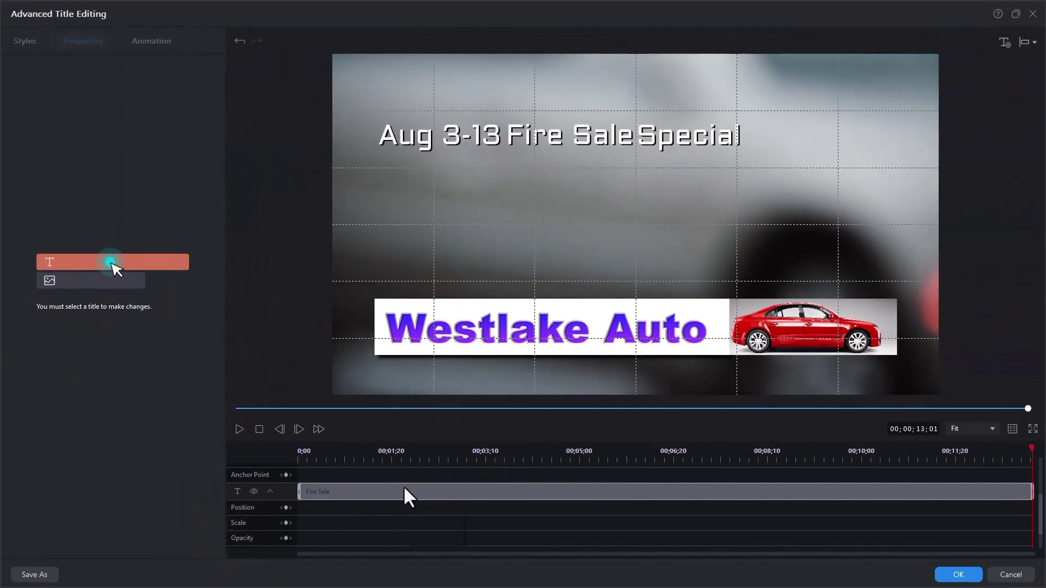
- Apply the Fire special effect to the "Fire Sale" title and set its Fire Direction to 138
click(403, 487)
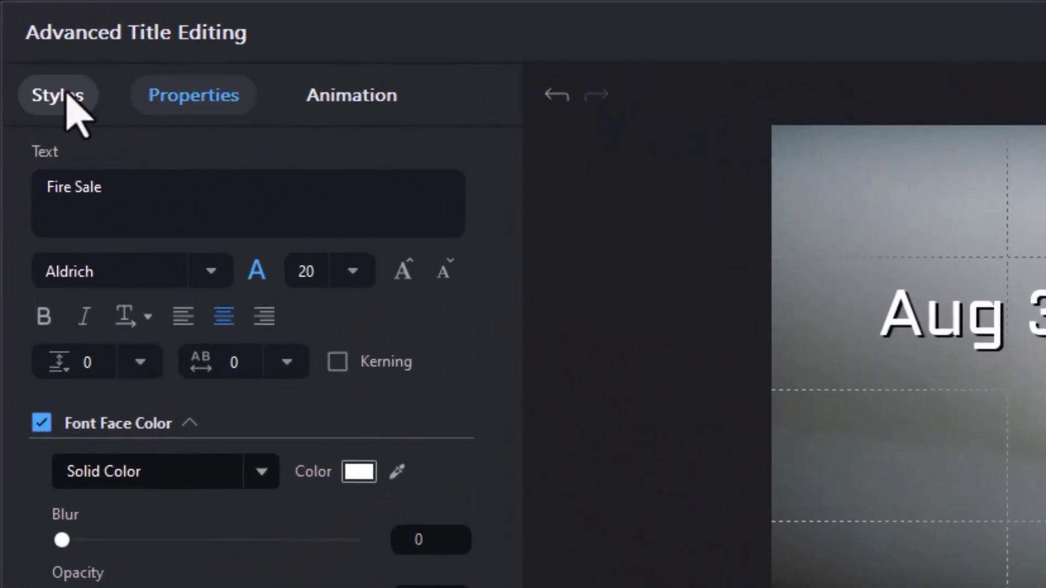
click(67, 94)
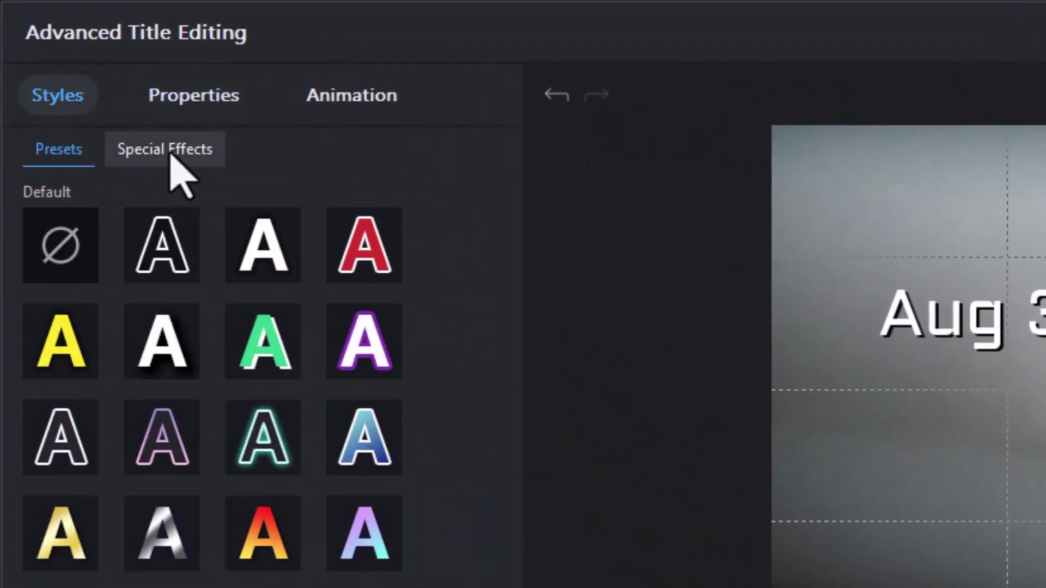
click(175, 149)
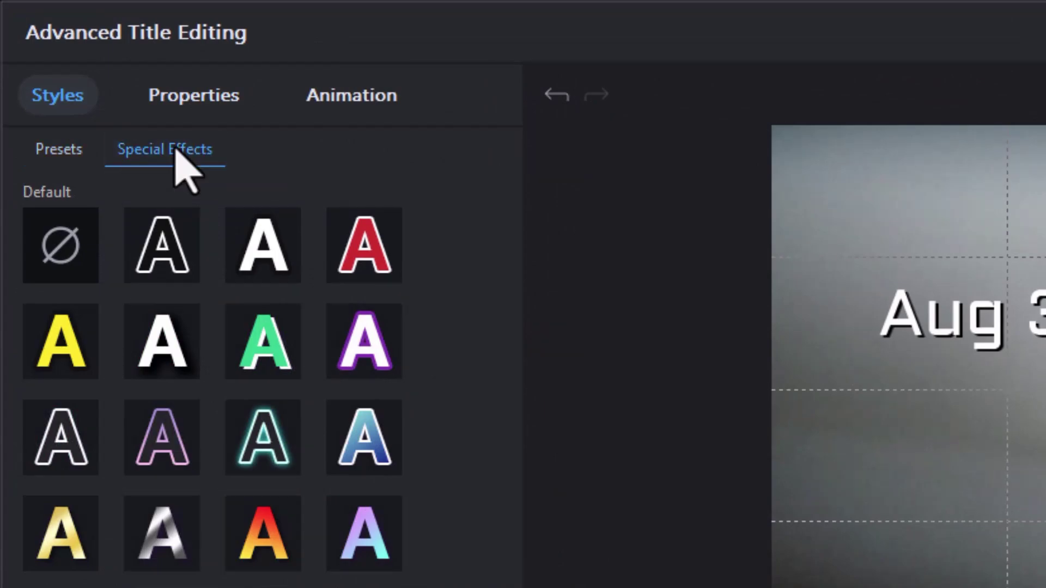
click(177, 235)
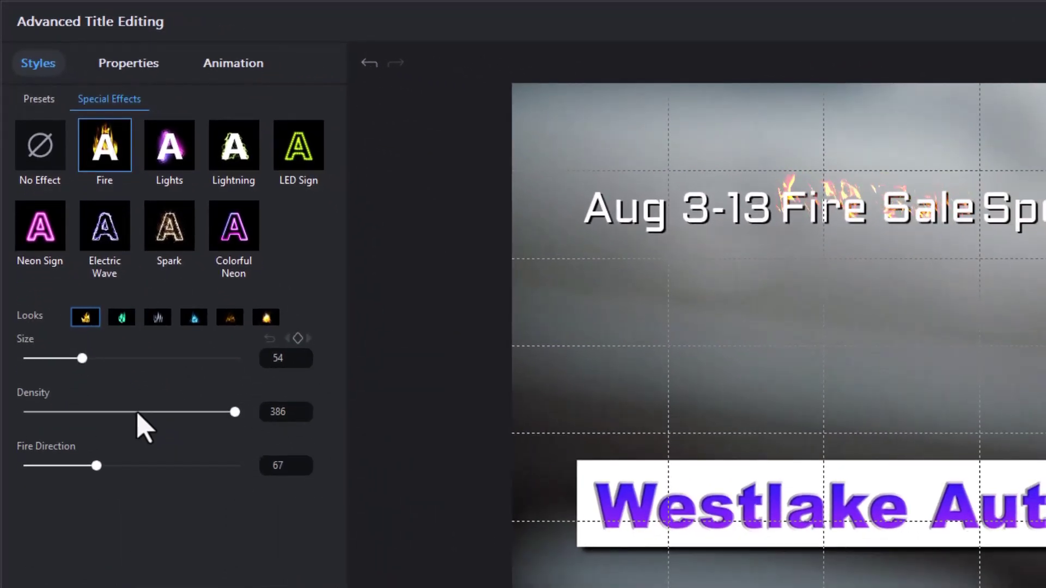
drag(95, 467, 171, 475)
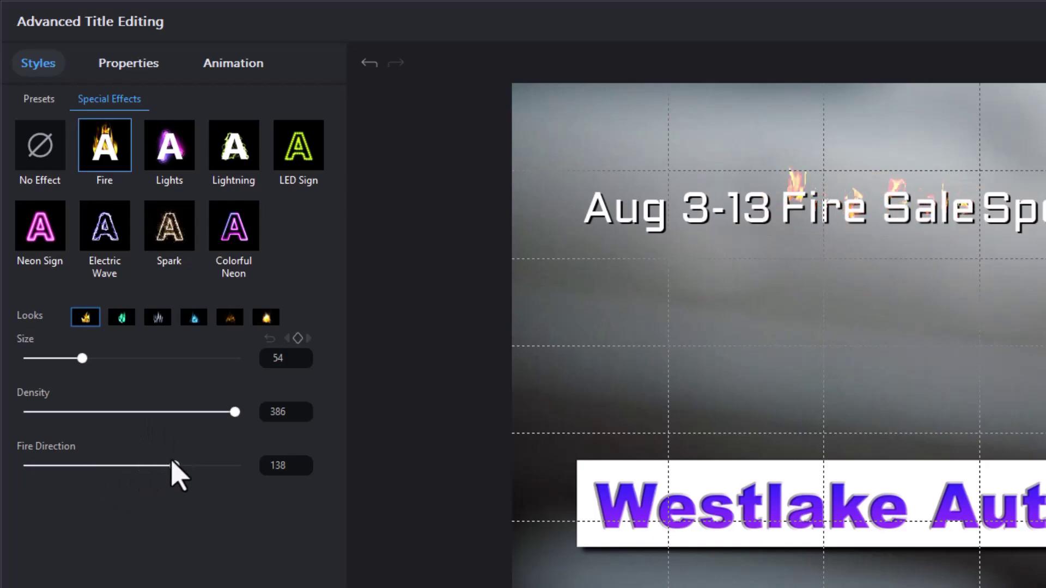
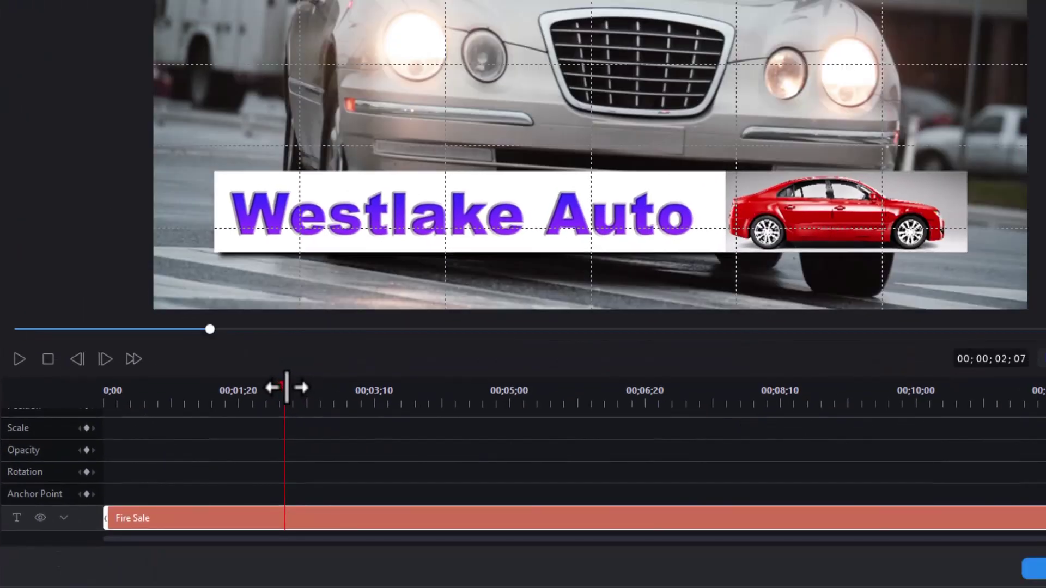
- Add Size keyframes for the fire effect at the start, at 3 seconds and at 3 seconds 10 frames
drag(286, 388, 103, 390)
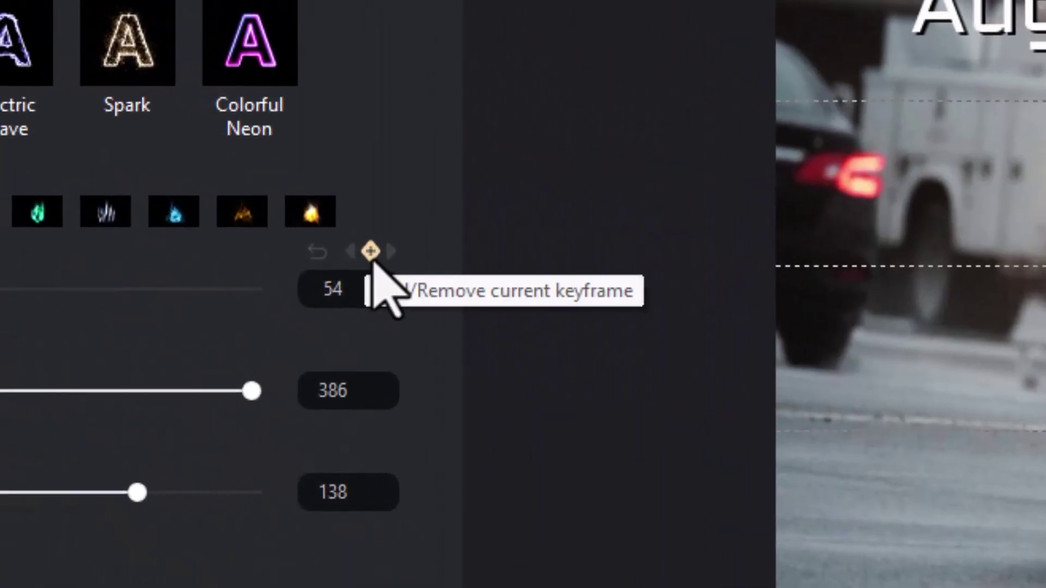
click(370, 252)
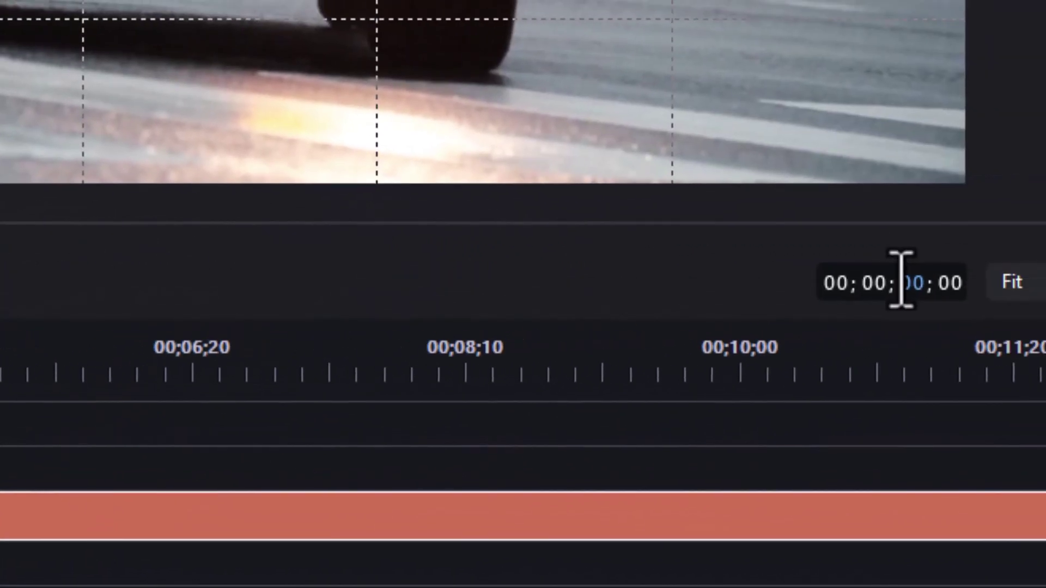
drag(901, 279, 900, 331)
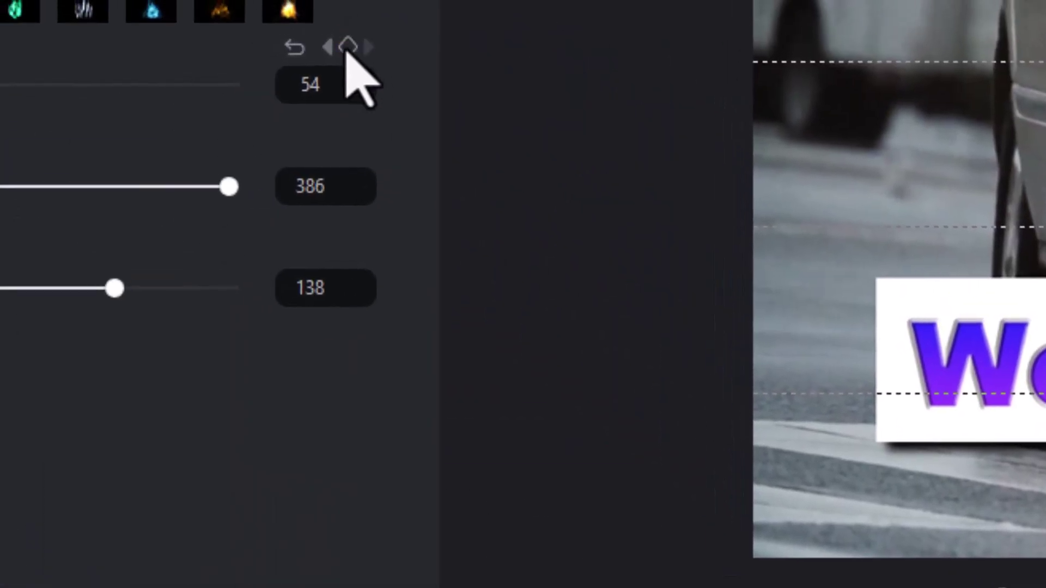
click(347, 48)
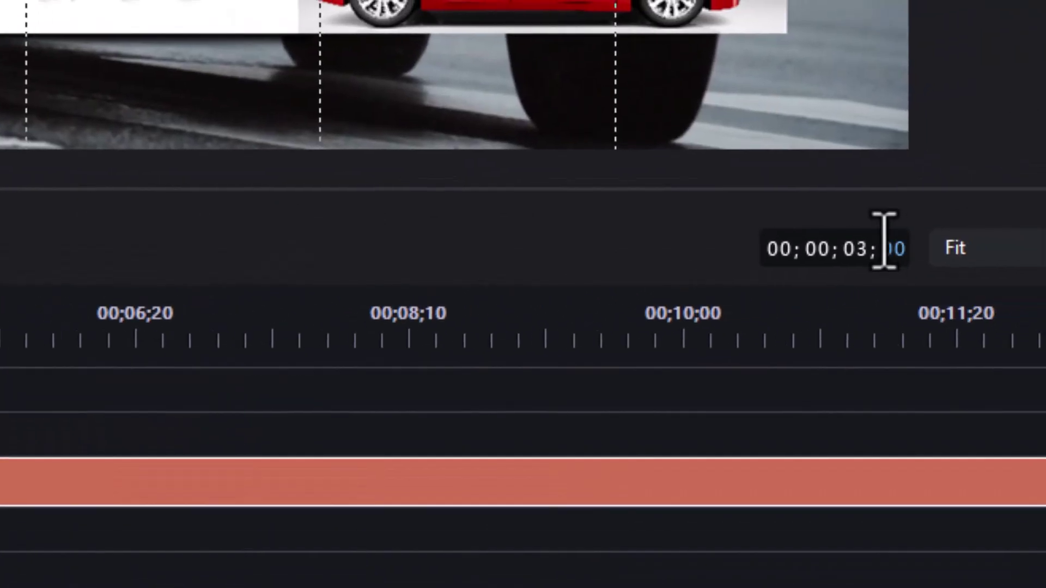
text(10)
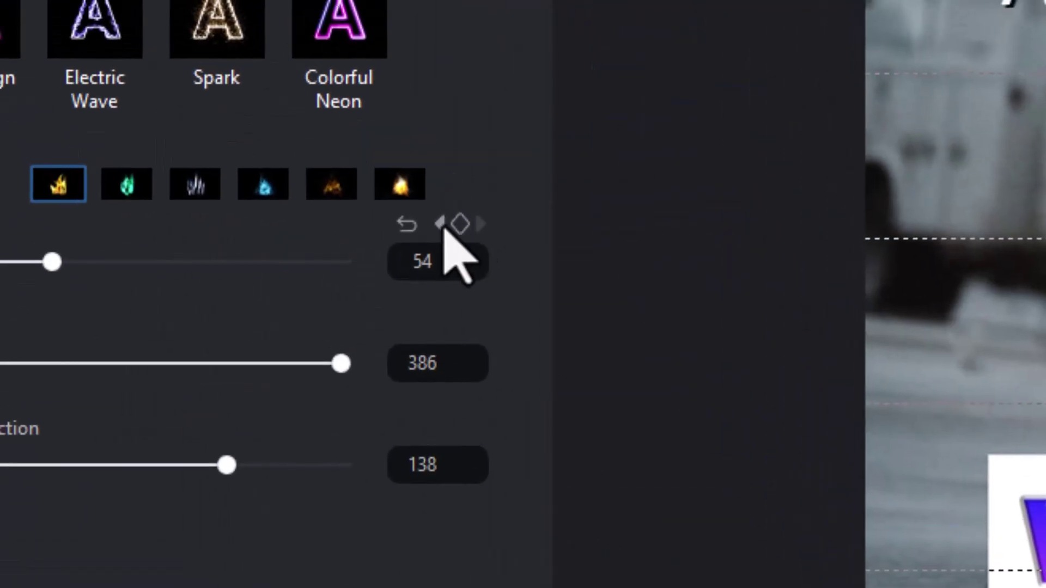
click(460, 224)
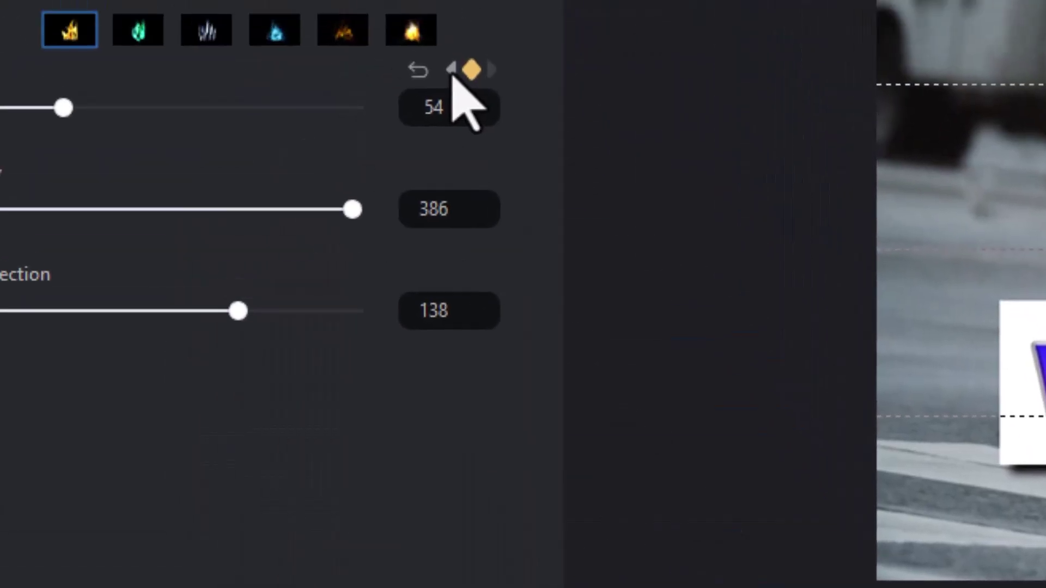
- Reduce the fire's Density to 0 and its Size to the minimum at the 3-second and first keyframes, and preview the result
click(451, 69)
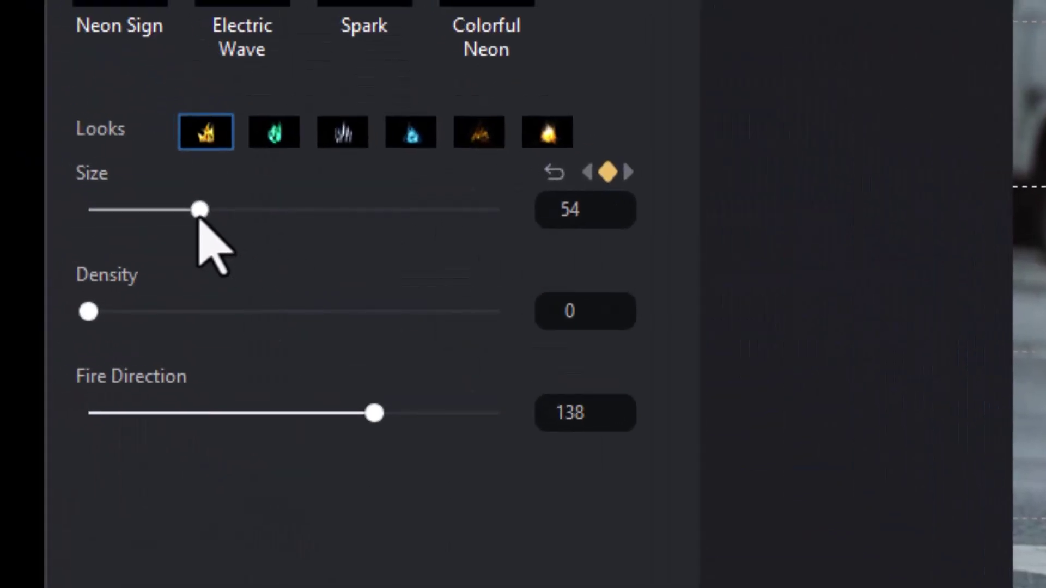
drag(200, 210, 44, 174)
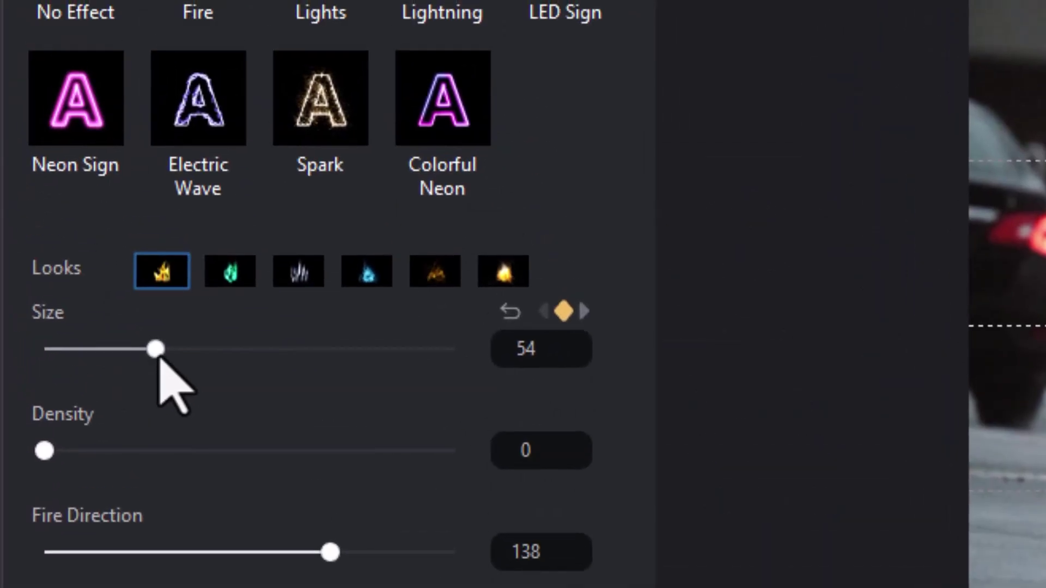
drag(71, 0, 0, 0)
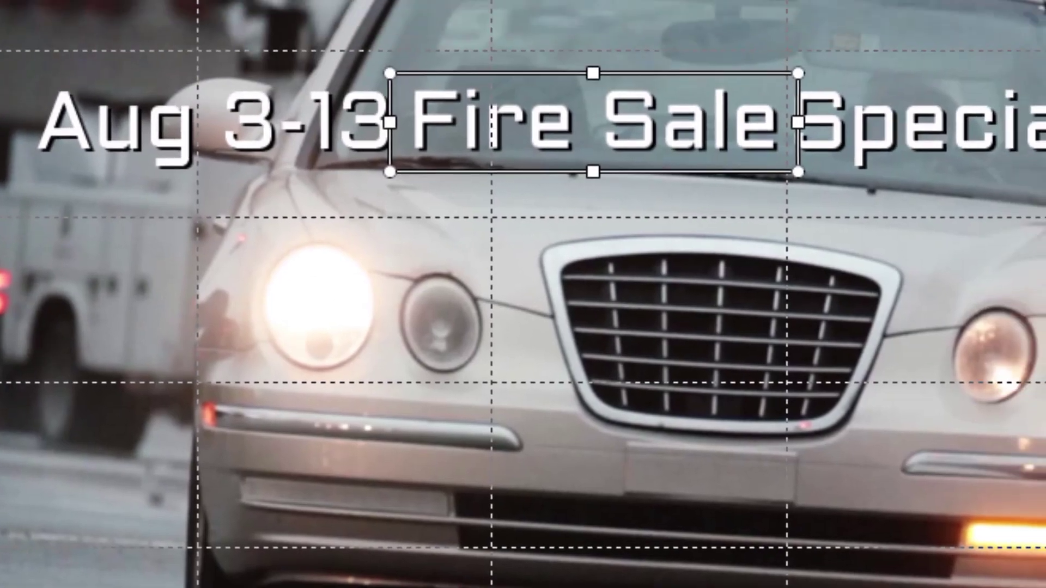
key(space)
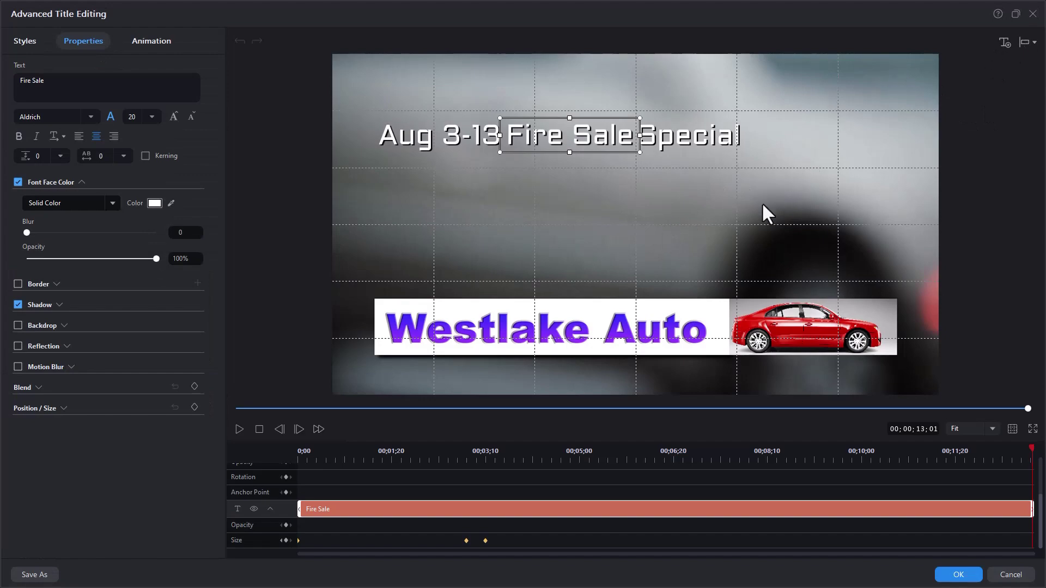
- Add a separate title reading "1.9% Financing" in the empty area below the "Aug 3-13 Fire Sale Special" line
click(723, 218)
click(723, 218)
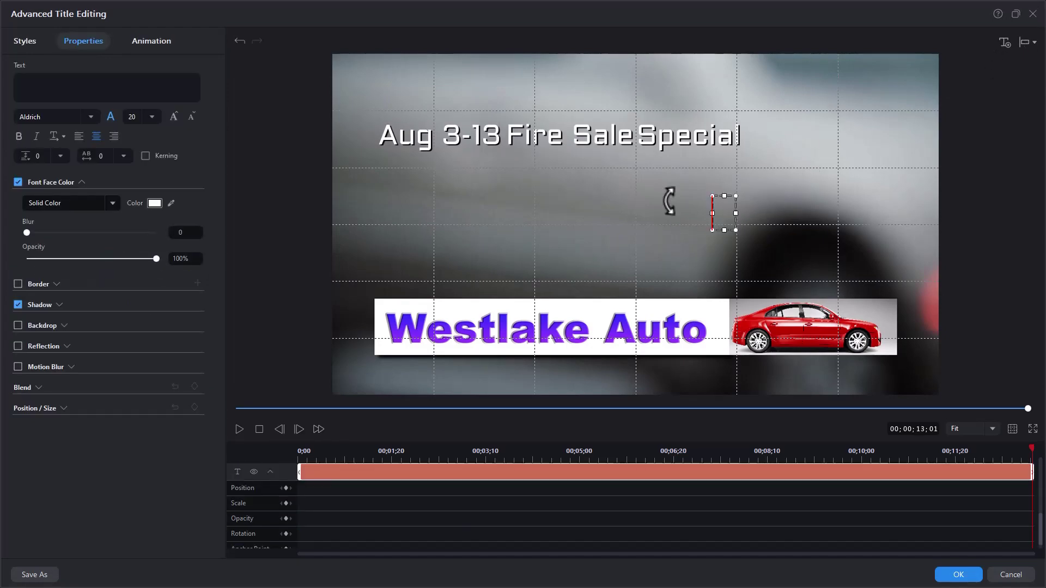
text(1)
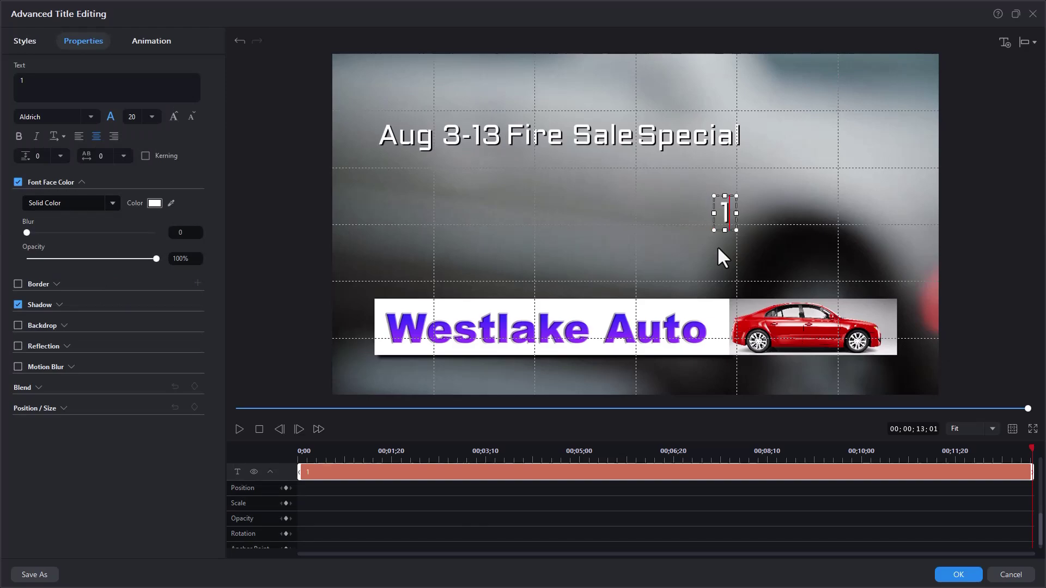
text(.9% Financing)
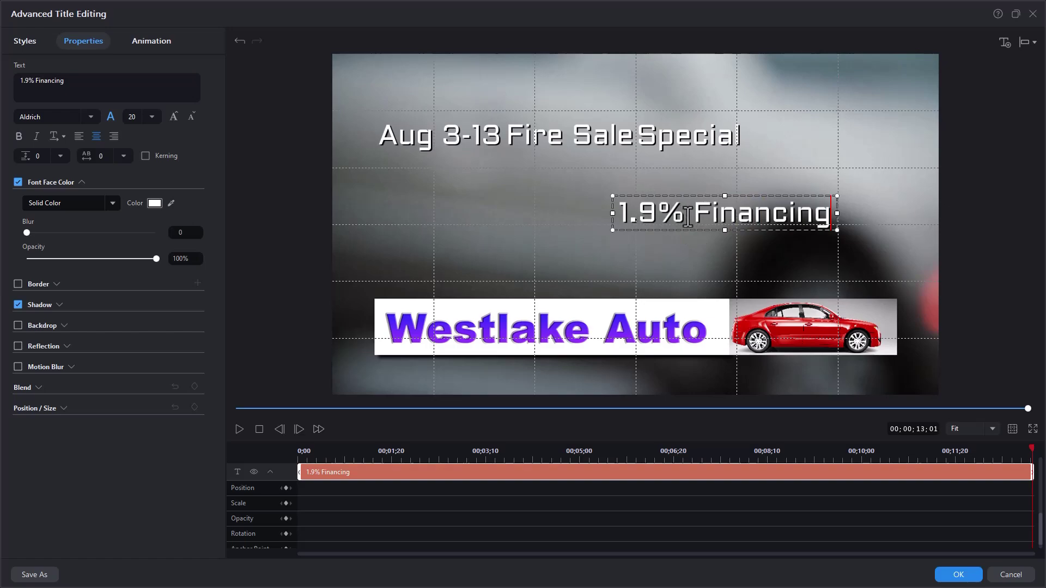
- Enlarge only the "1.9%" characters to font size 28 and shift the financing title left, closer to the middle of the frame
drag(686, 213, 509, 214)
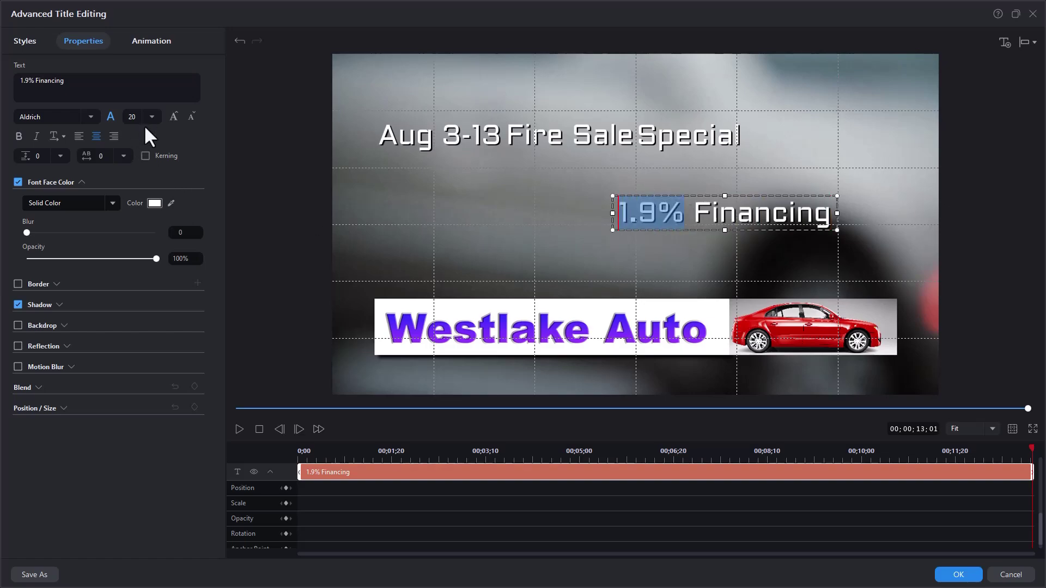
click(148, 116)
click(139, 207)
drag(648, 188, 558, 187)
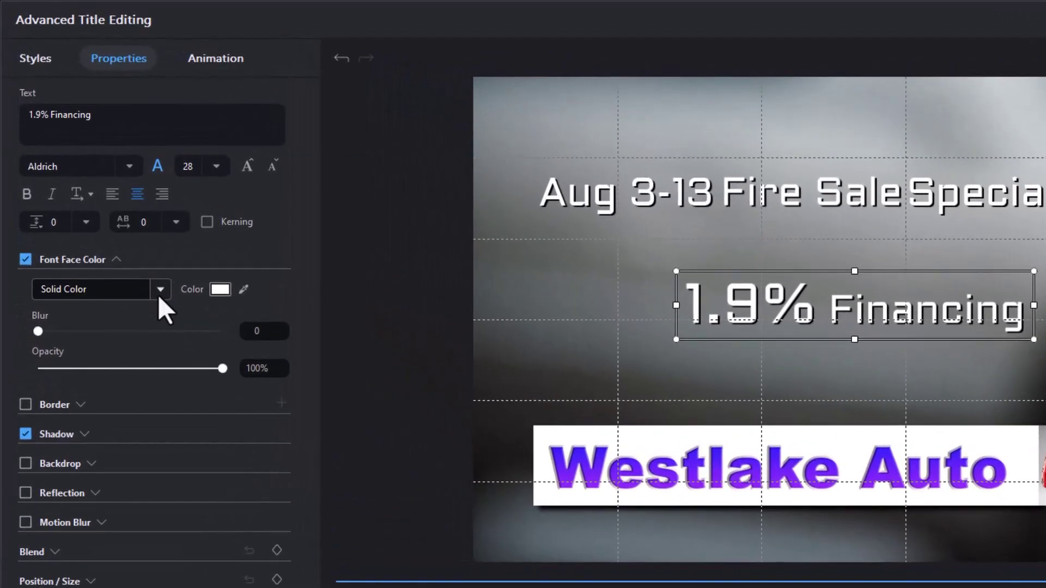
- Give the "1.9% Financing" title a gradient face colour and make its first gradient stop orange (FF8000)
click(159, 289)
click(141, 323)
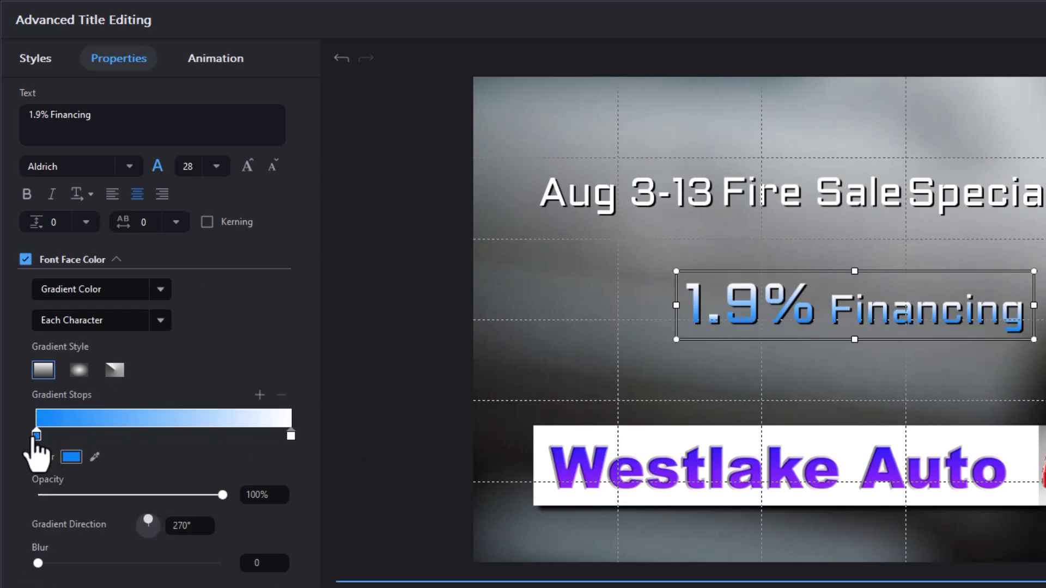
click(75, 459)
click(607, 378)
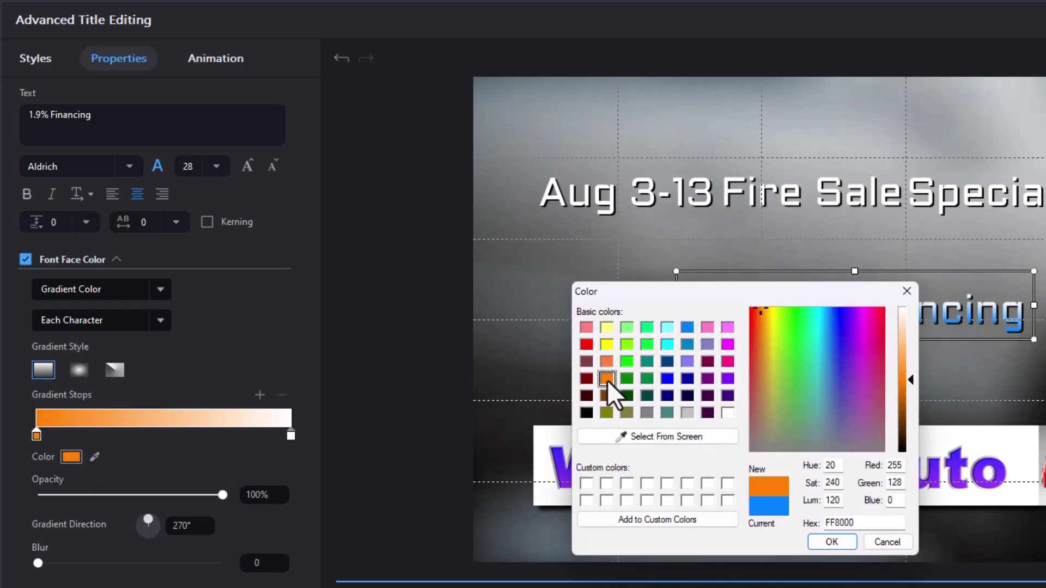
click(844, 544)
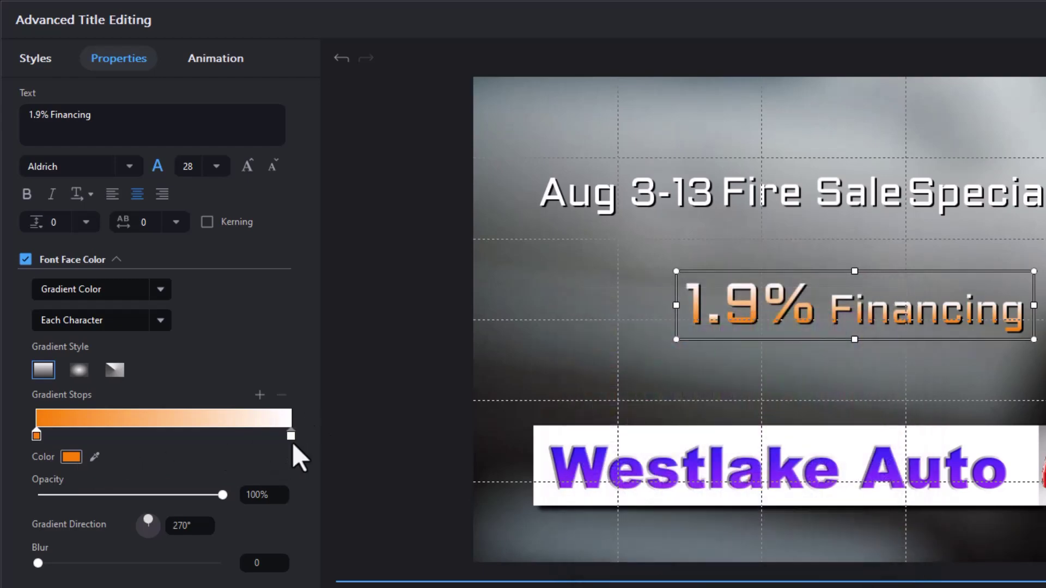
- Change the white end stop of the "1.9% Financing" gradient to yellow (255, 255, 0)
click(291, 436)
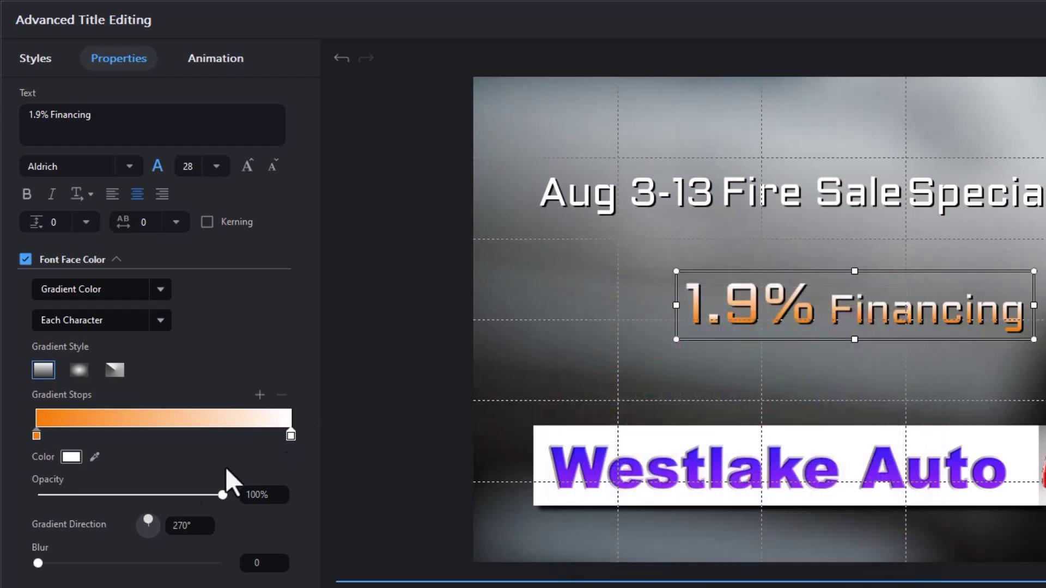
click(71, 457)
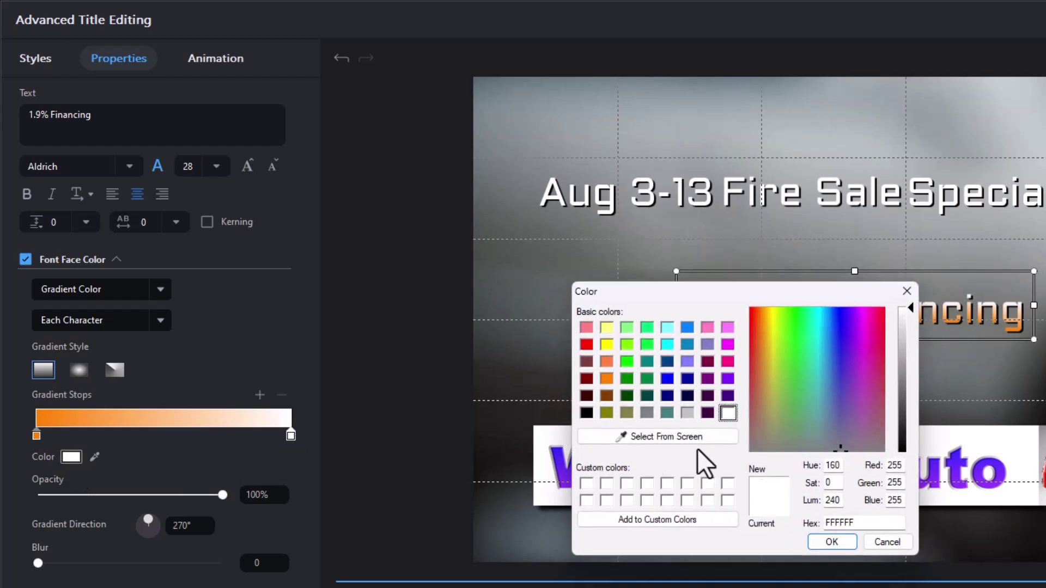
click(605, 343)
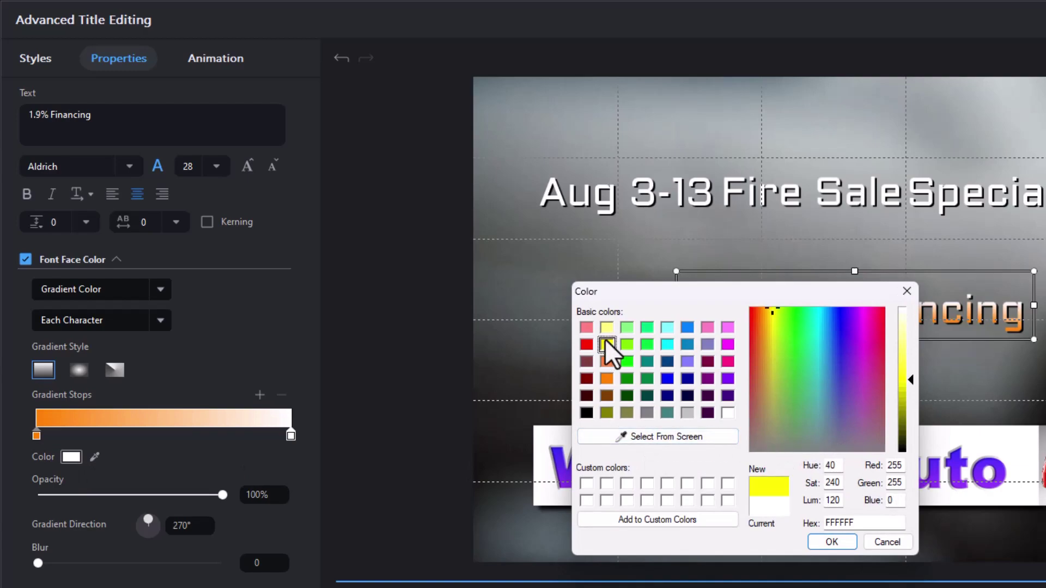
click(834, 542)
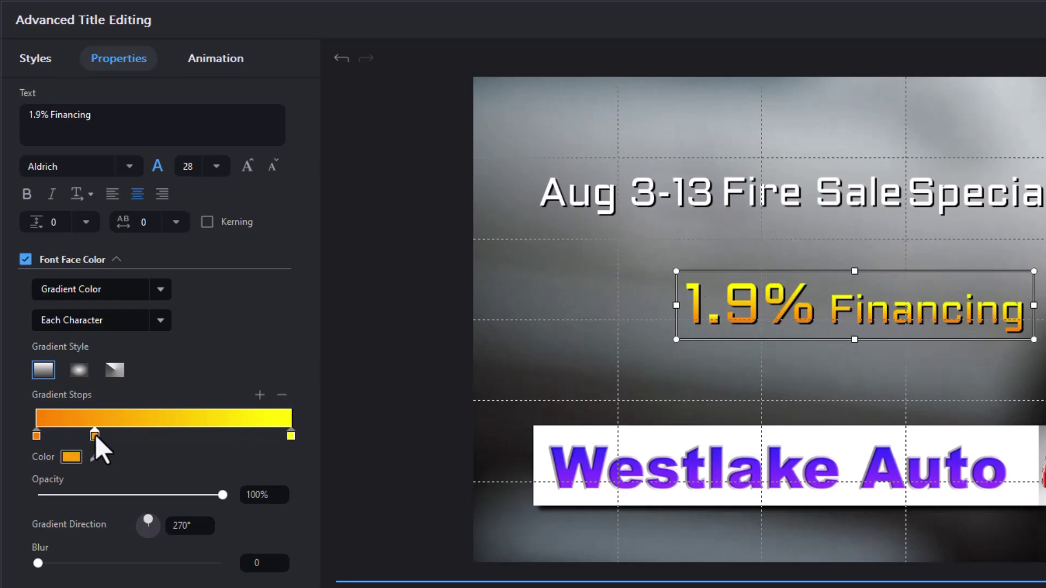
- Shift the middle gradient stop of the "1.9% Financing" title closer to the gradient's centre and darken it to C47A00
drag(95, 434, 143, 444)
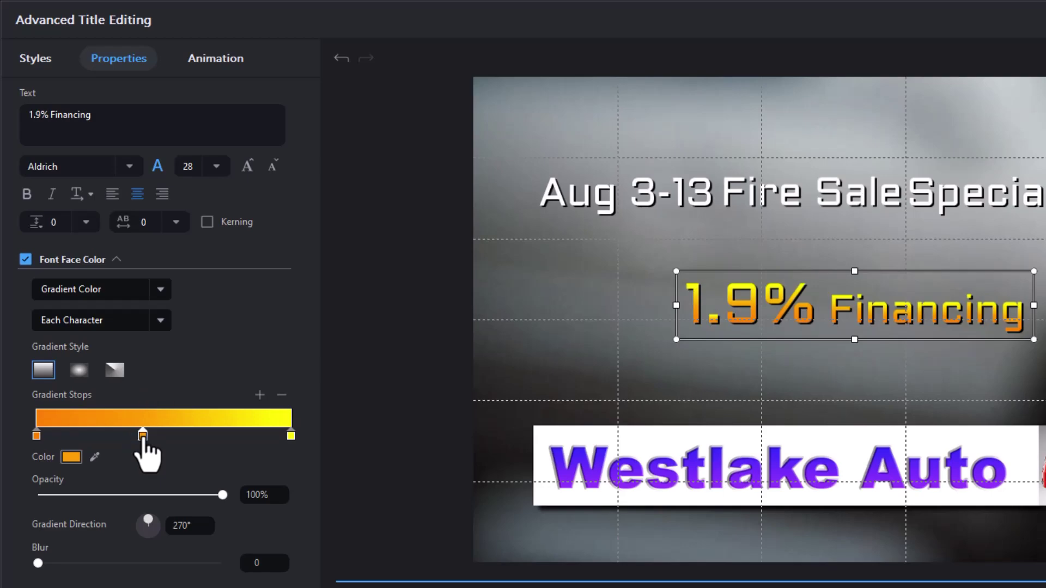
click(71, 458)
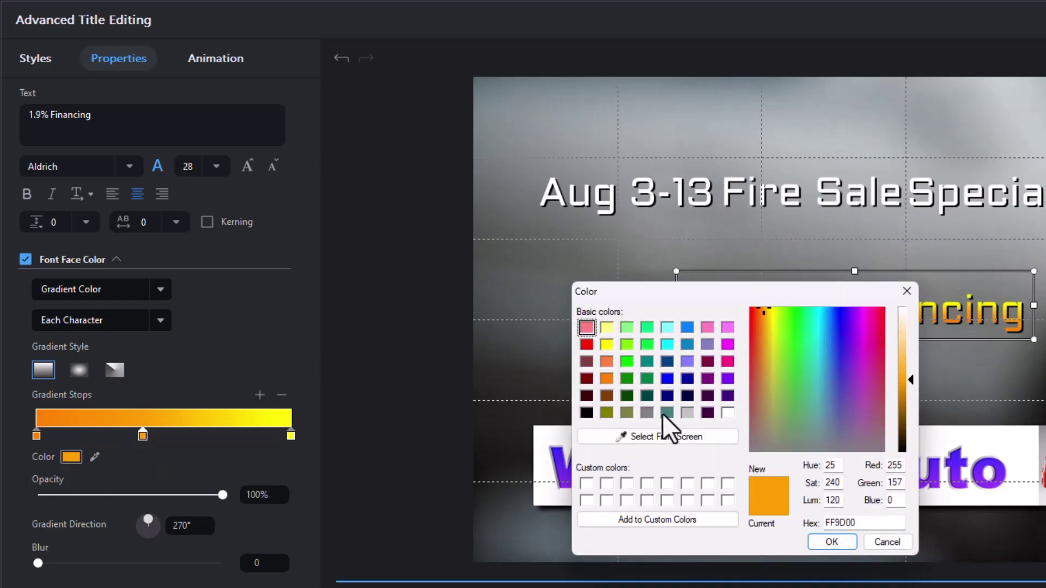
mouse_move(911, 378)
mouse_down()
mouse_move(909, 407)
mouse_move(909, 395)
mouse_up()
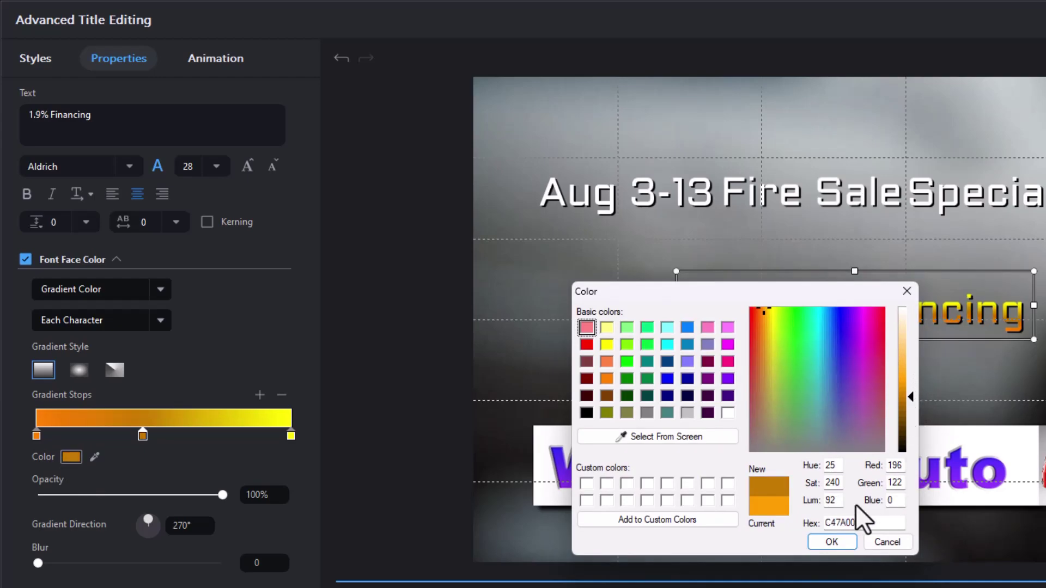
click(830, 542)
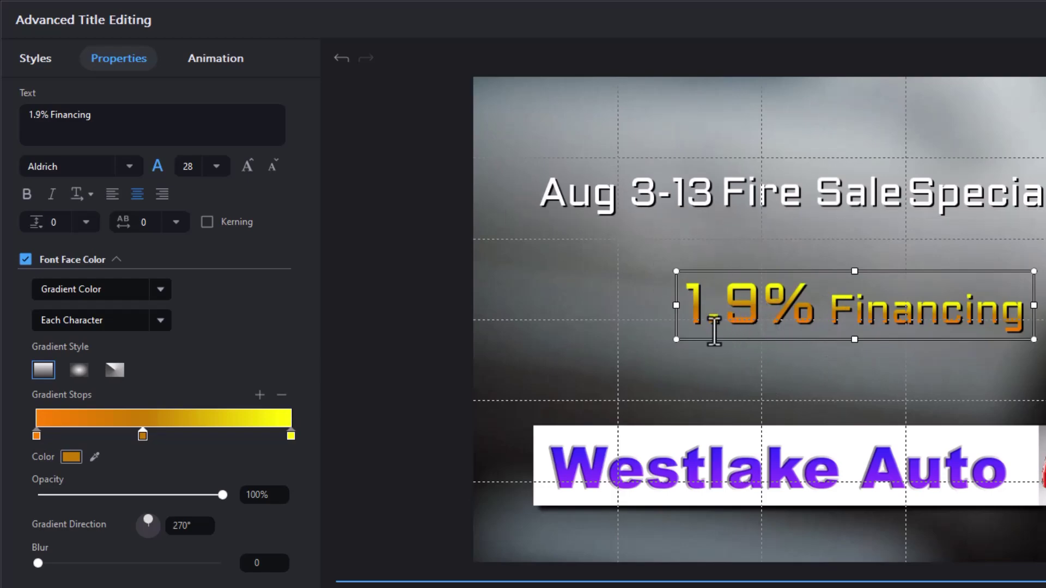
- Change the font of the entire "1.9% Financing" title to Arial Black and deselect the title
click(755, 301)
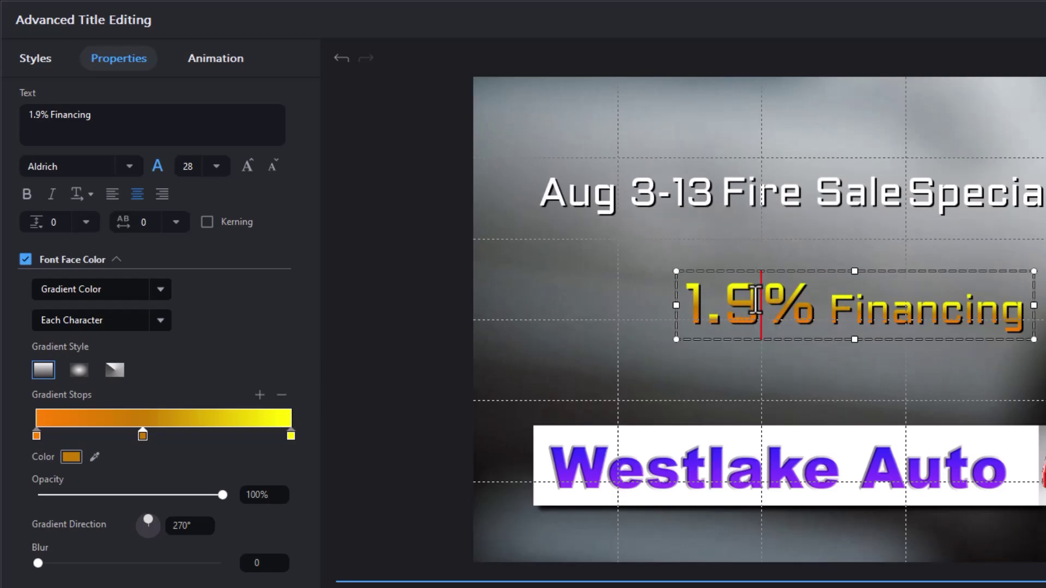
key(ctrl+a)
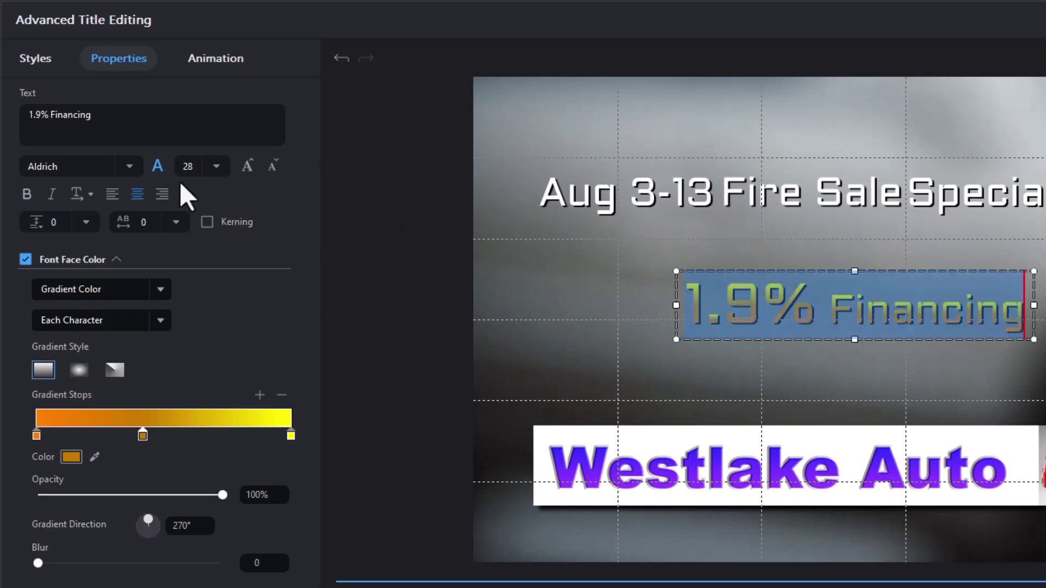
click(132, 162)
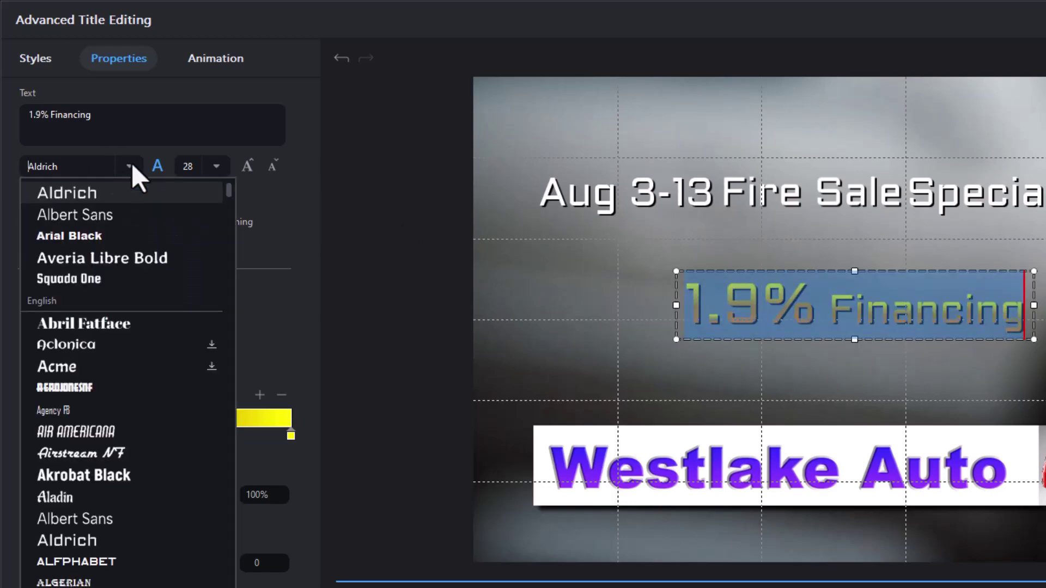
click(110, 232)
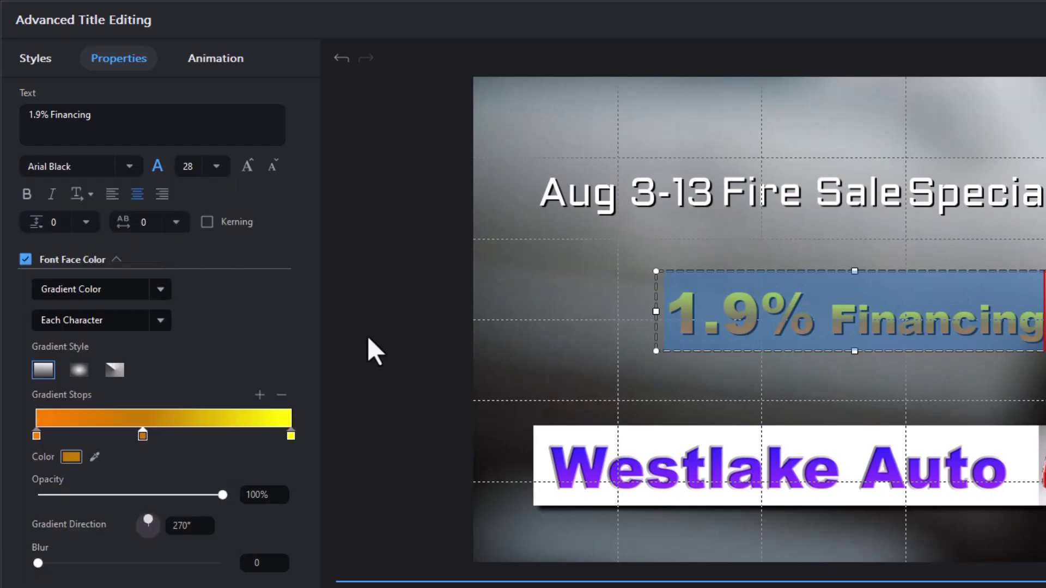
click(572, 304)
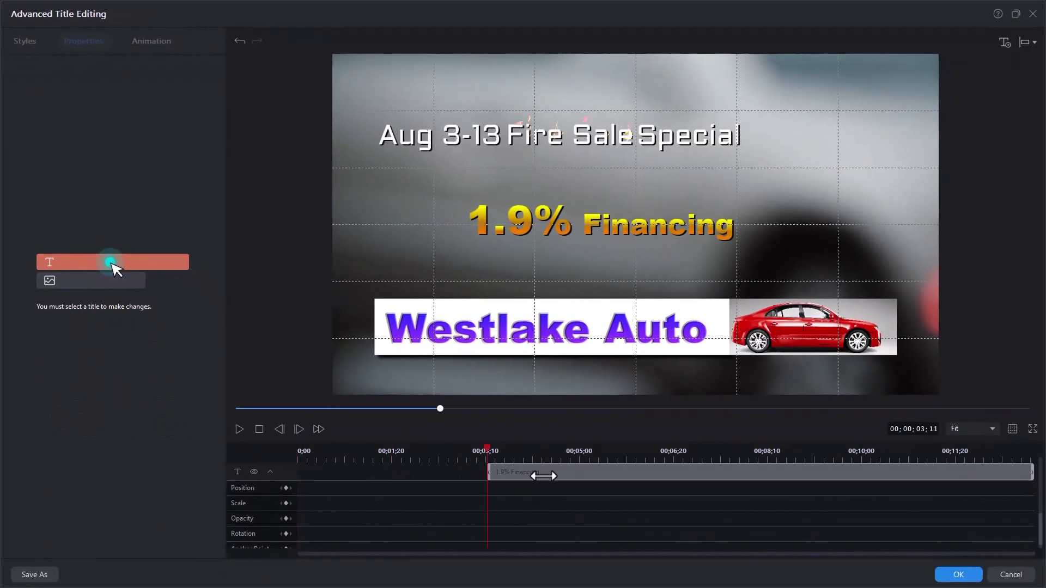
- Trim the "1.9% Financing" title to start at 00;00;04;16, give it the Fade in animation, and accept the advanced title edits
drag(543, 476, 553, 481)
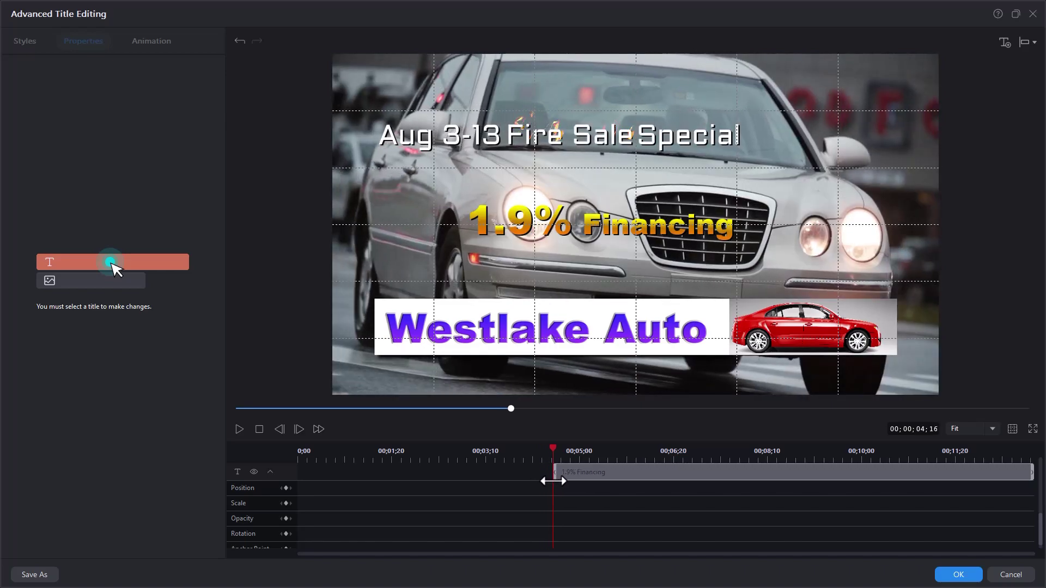
click(604, 475)
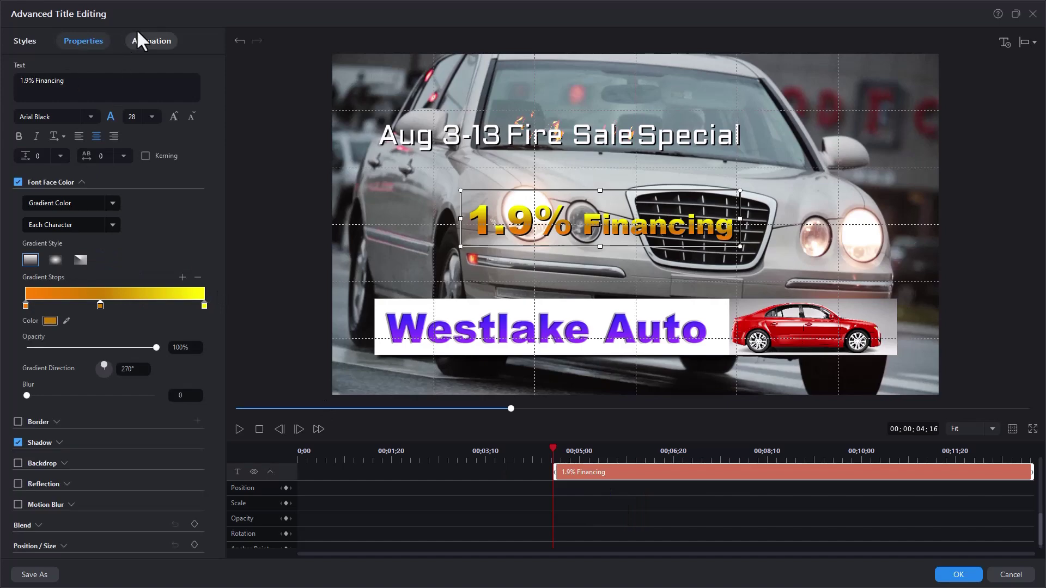
click(158, 43)
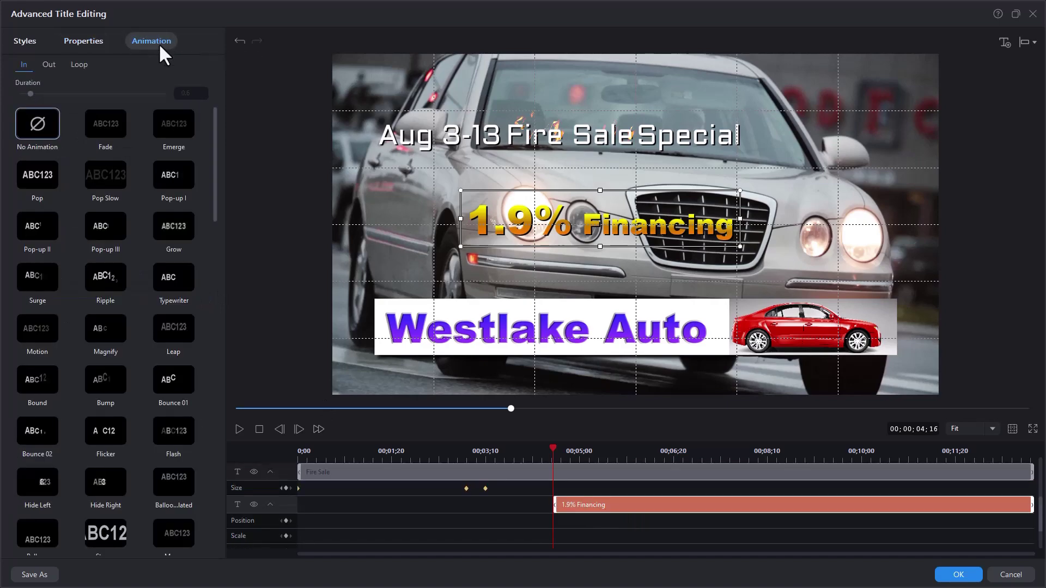
click(113, 132)
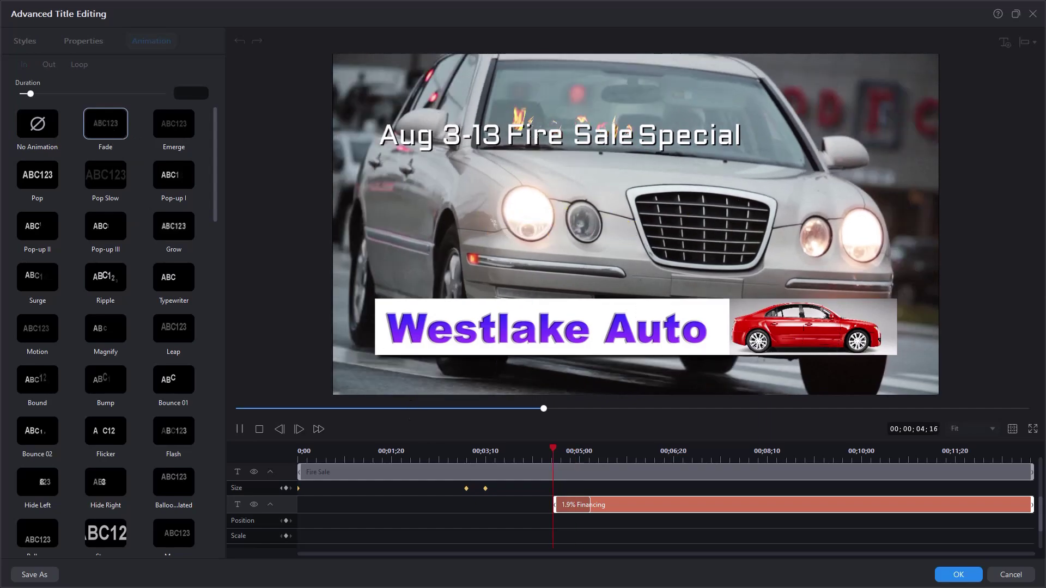
click(958, 574)
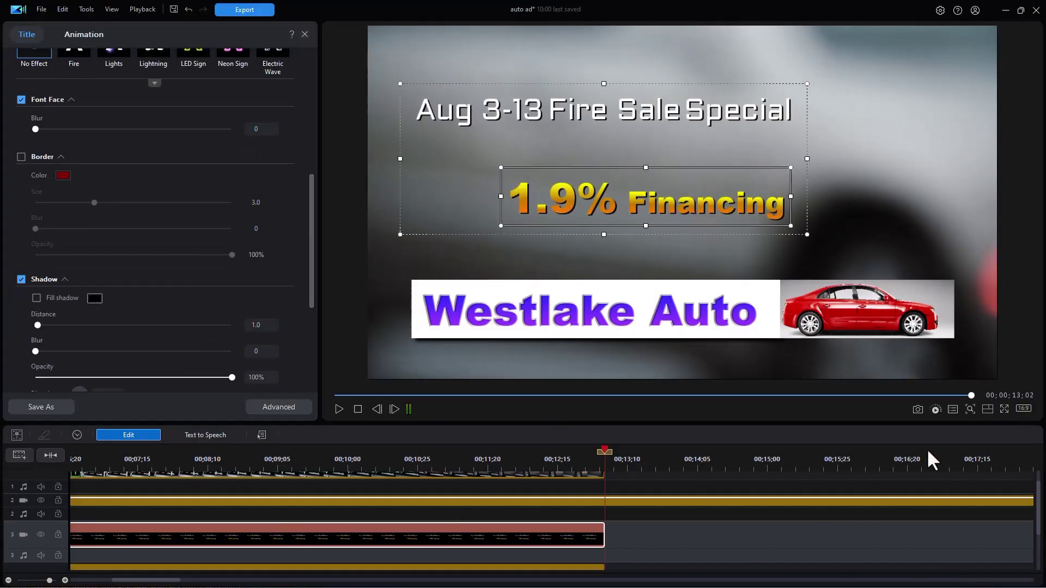
- Play the ad from the beginning to review the "Fire Sale" flames and the "1.9% Financing" title's entrance
click(357, 409)
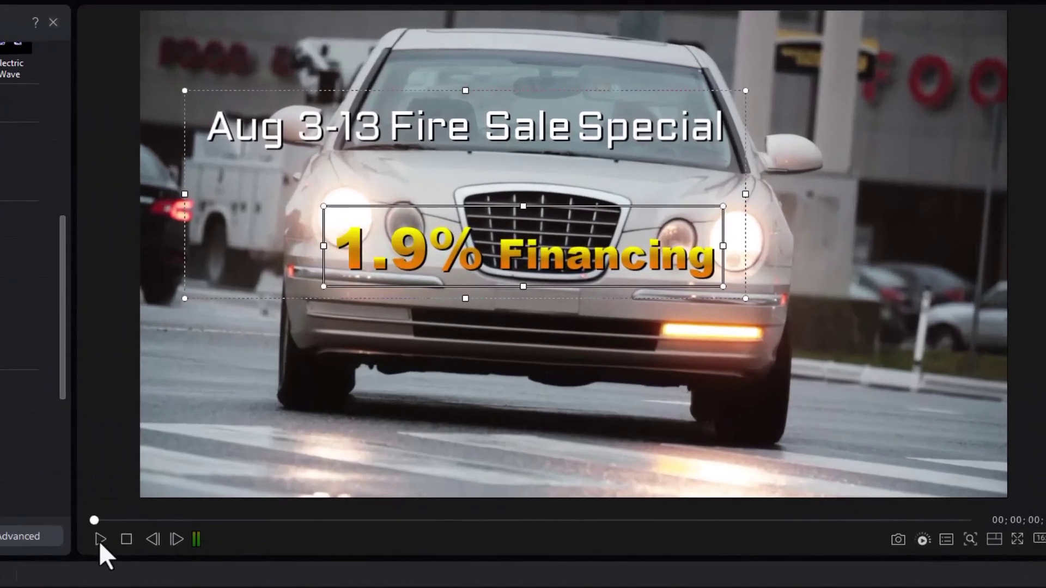
click(339, 409)
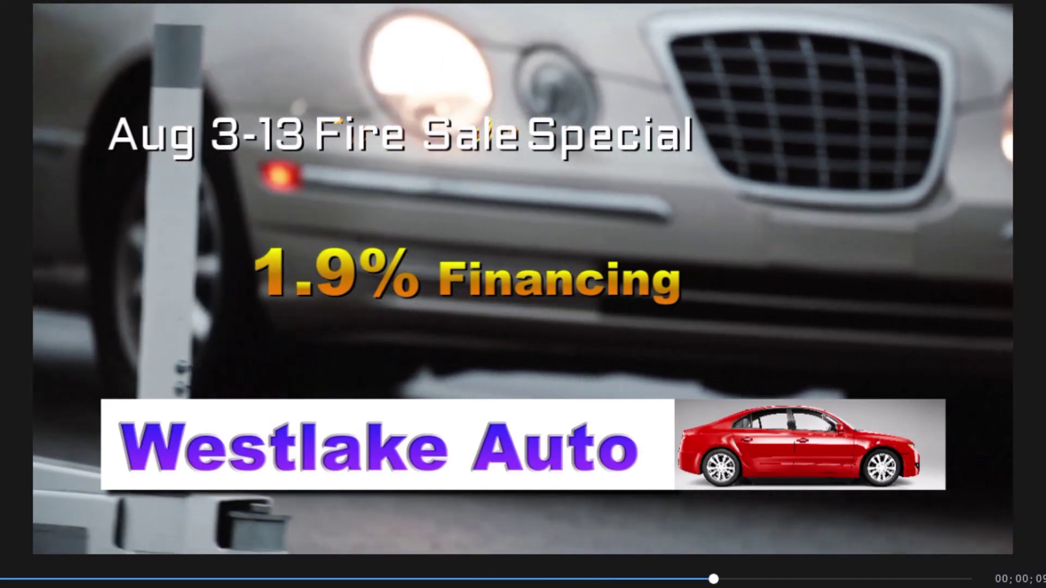
click(466, 270)
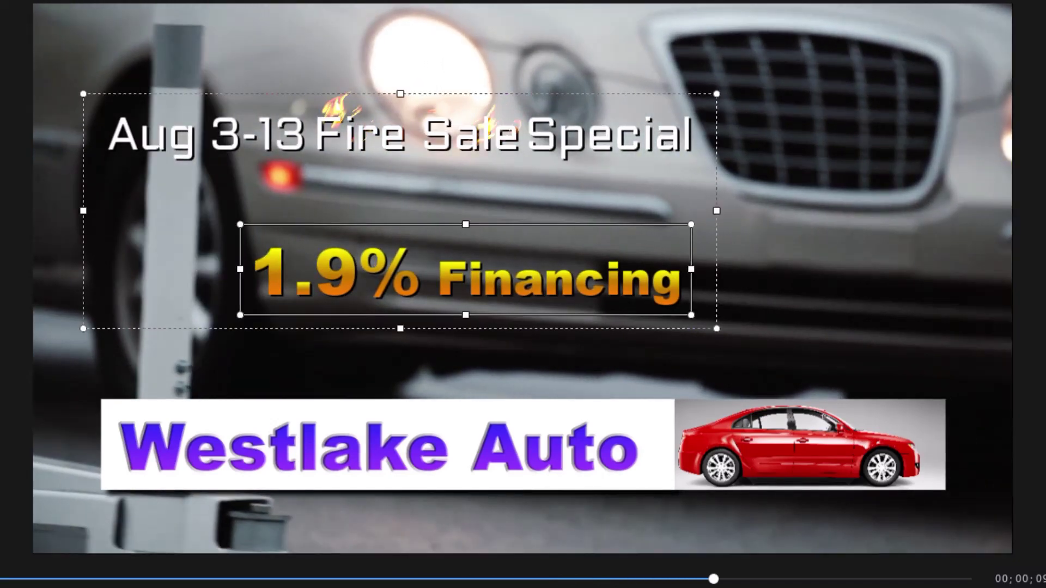